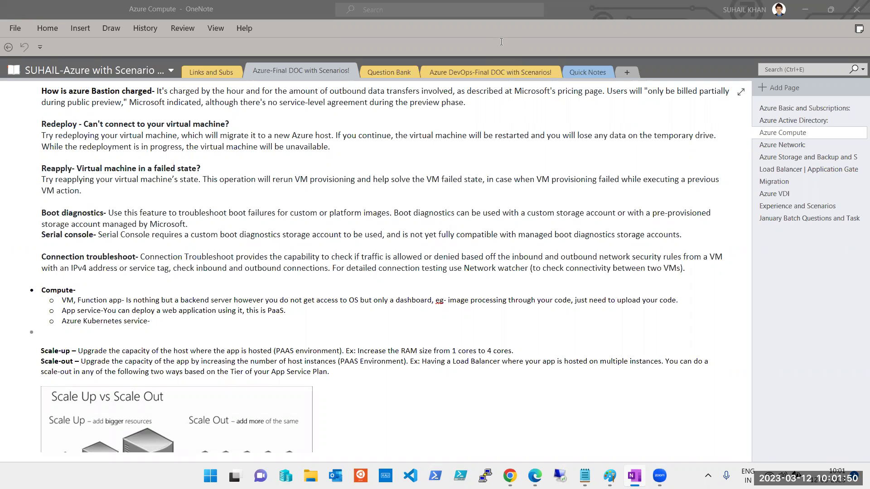
Step: Examine the Azure Compute notes on scale-up versus scale-out and VM scale sets
scroll(407, 406, "down", 2)
left_click(430, 330)
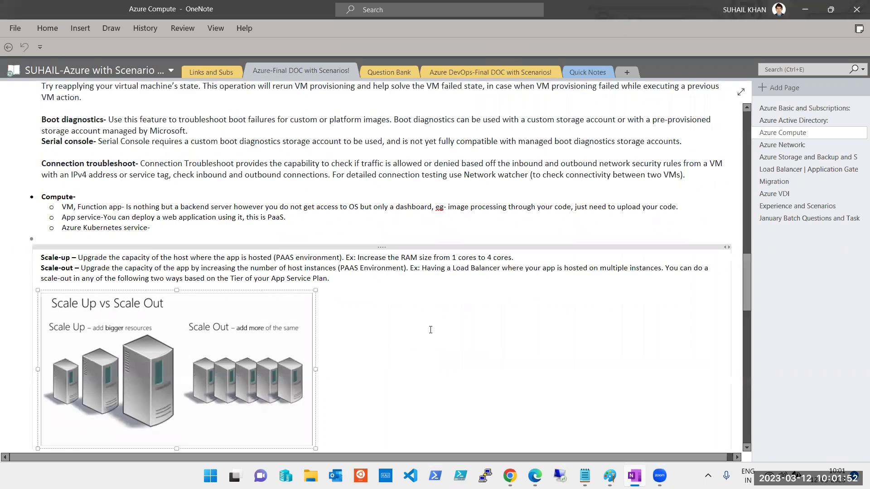
scroll(430, 330, "down", 3)
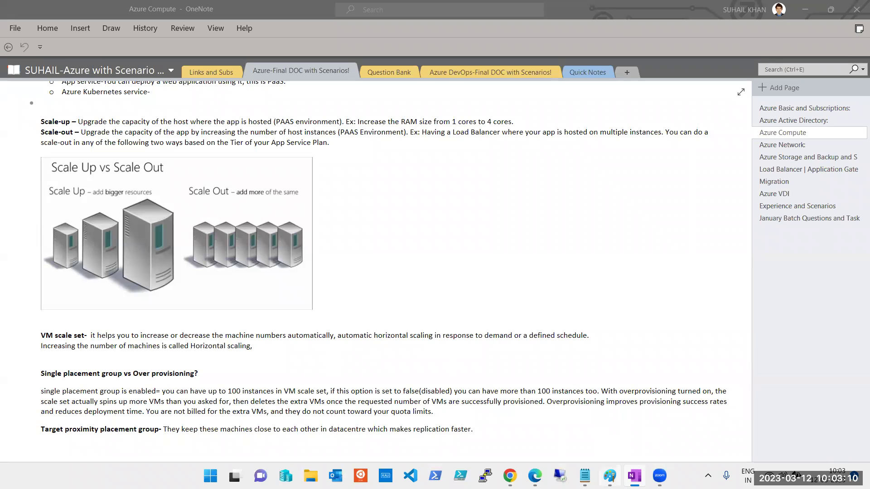
Step: Switch to Paint, view the node scaling diagram full screen, and stretch the restored window to the full screen height
left_click(609, 475)
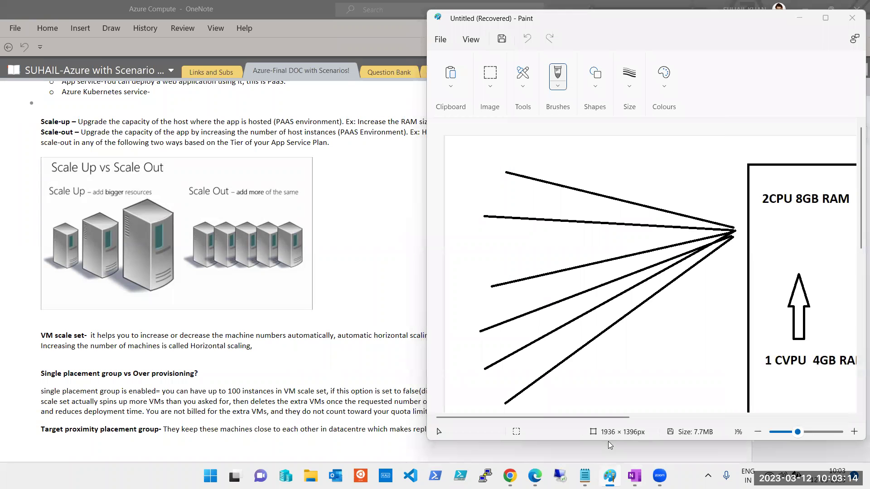
left_click(824, 19)
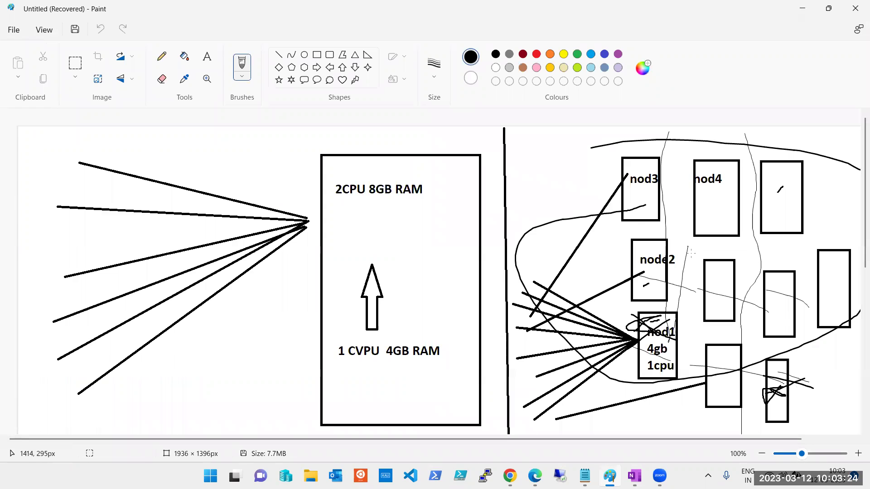
left_click(827, 11)
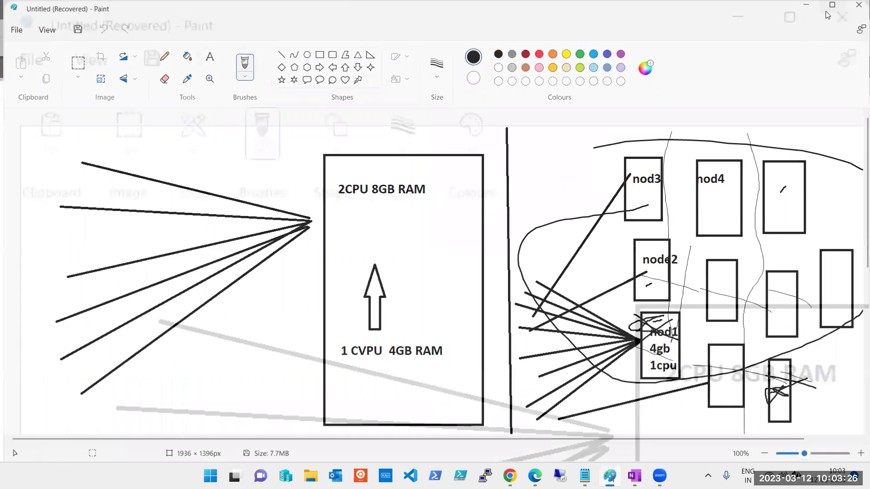
mouse_move(825, 18)
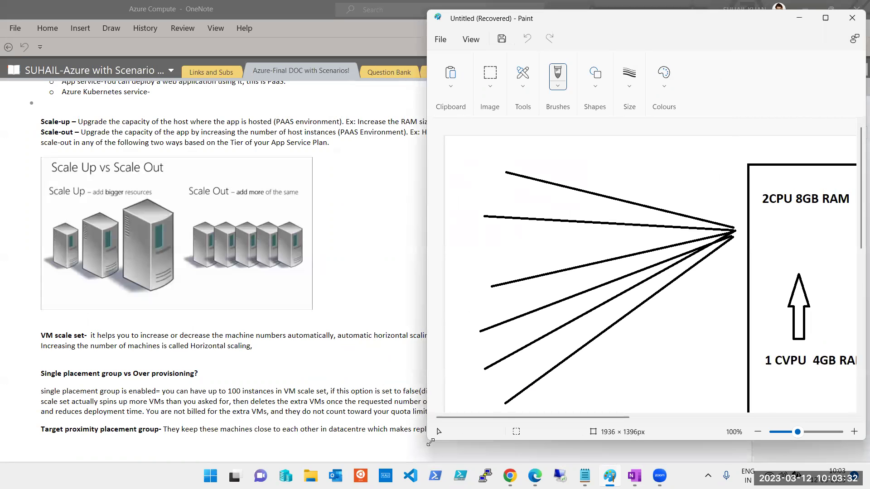
left_click_drag(431, 442, 432, 487)
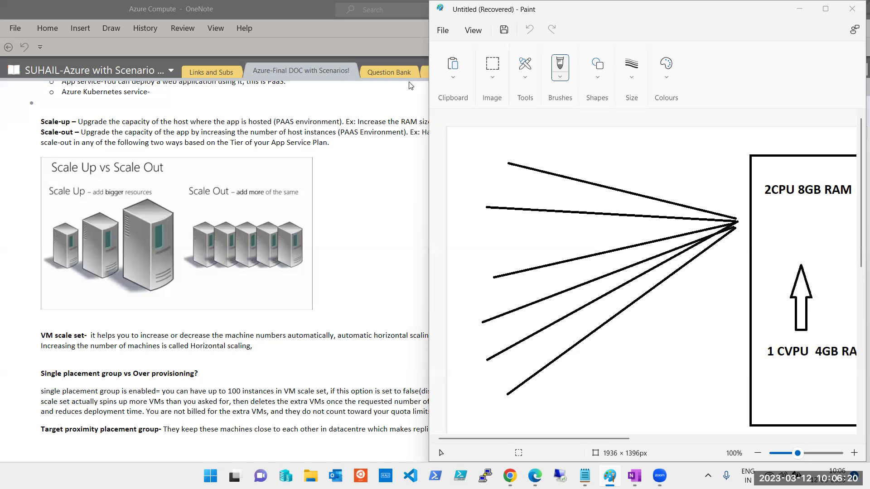
Step: Return to the OneNote notes and open the January Batch Questions and Task page
left_click(331, 397)
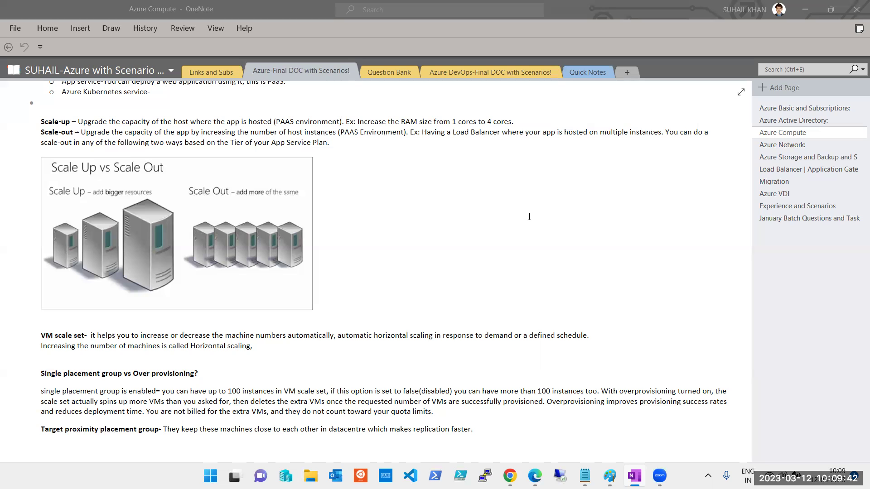
left_click(434, 290)
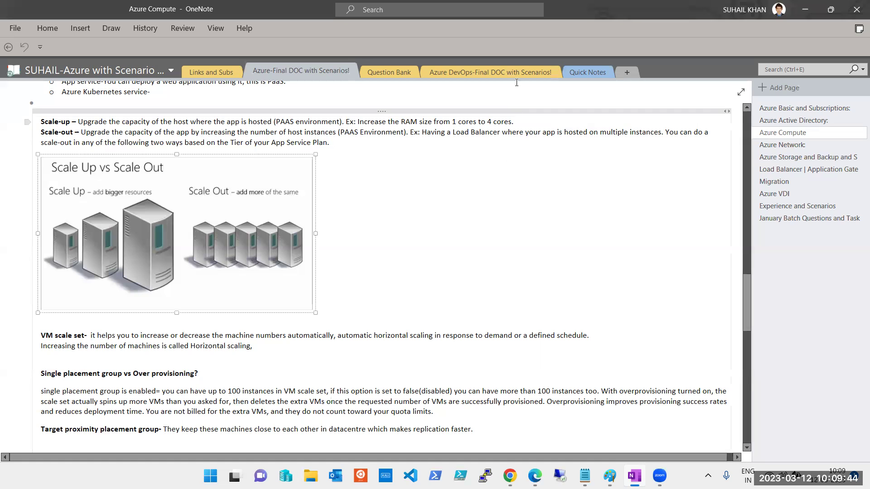
left_click(624, 93)
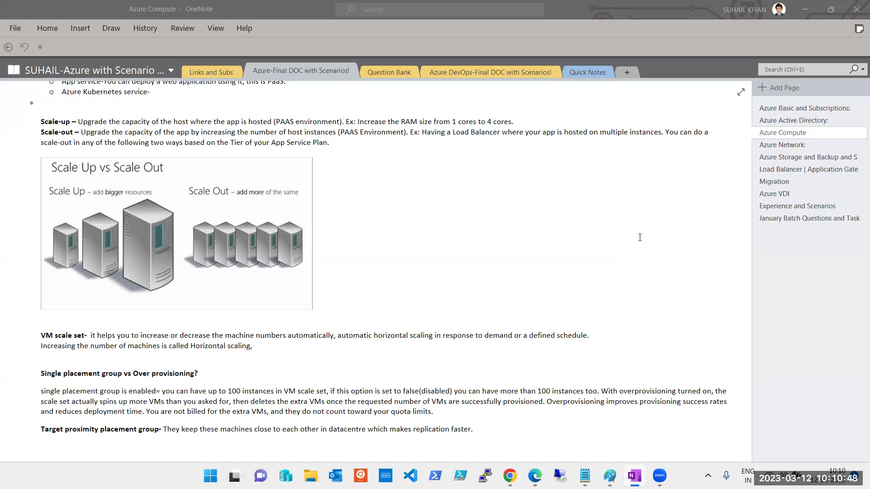
left_click(765, 217)
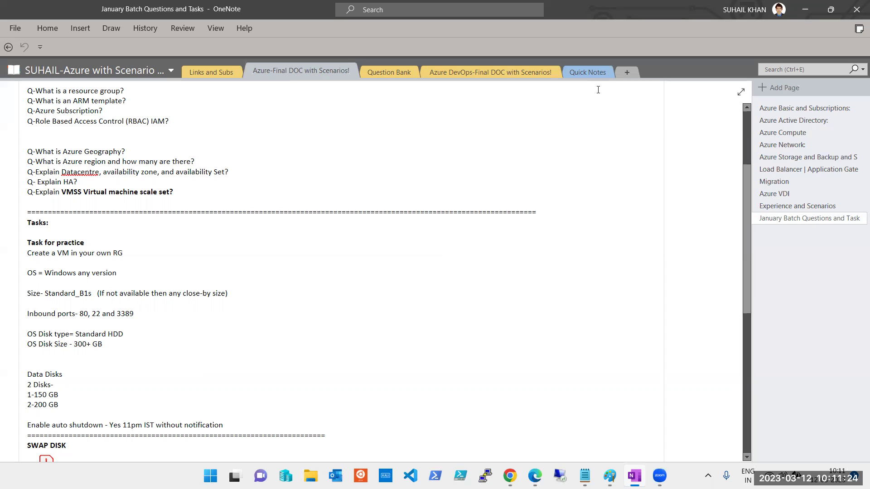
Step: Switch to Chrome and search Google for "interview feedback form" in a new tab
mouse_move(510, 475)
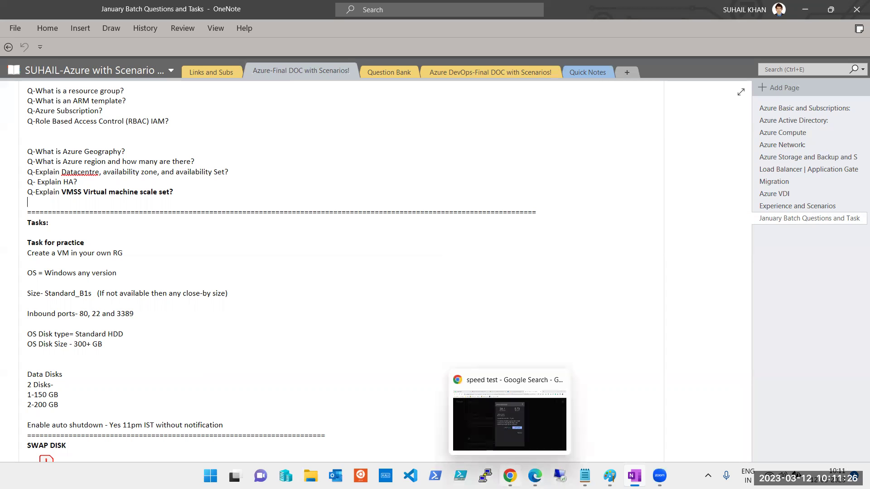
left_click(512, 434)
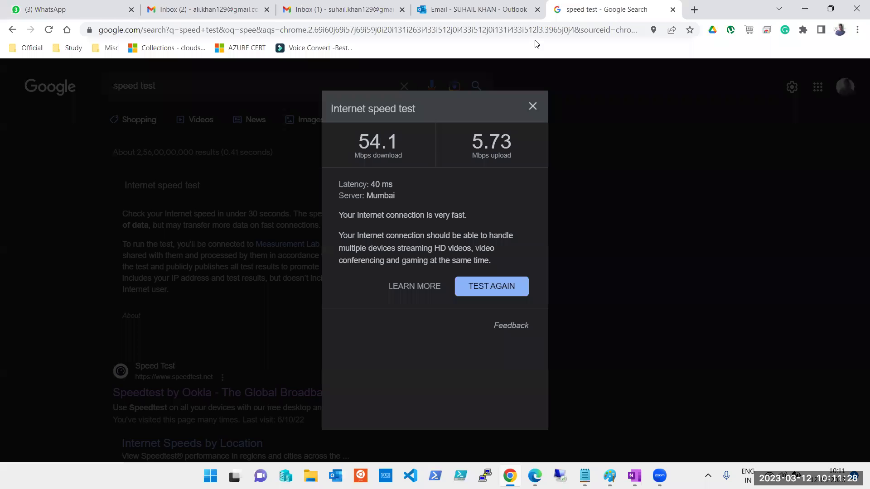
left_click(694, 9)
type("in")
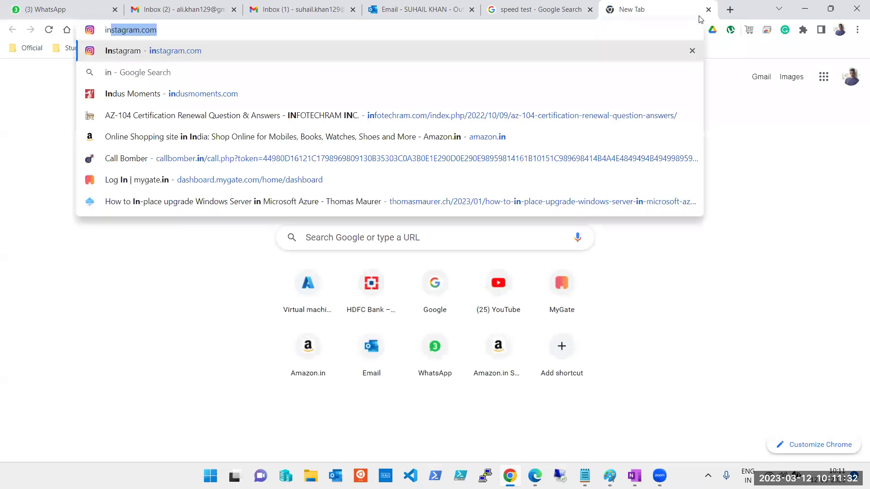
type("terview ")
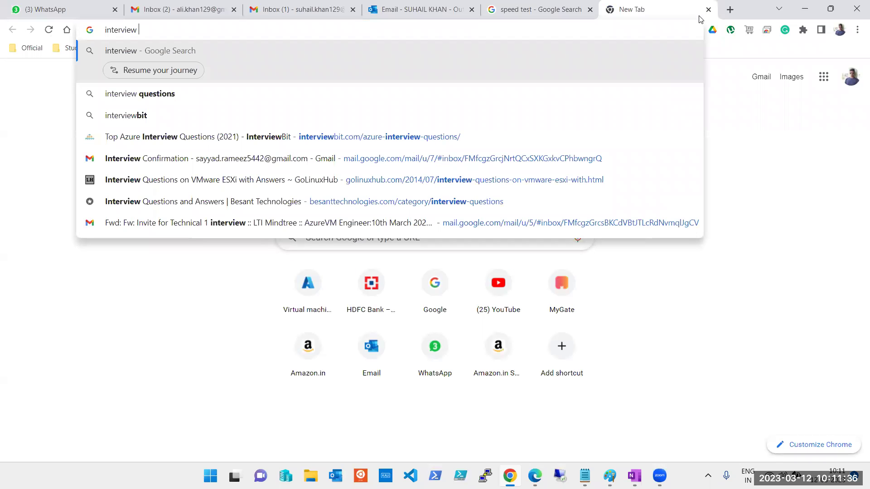
type("fee")
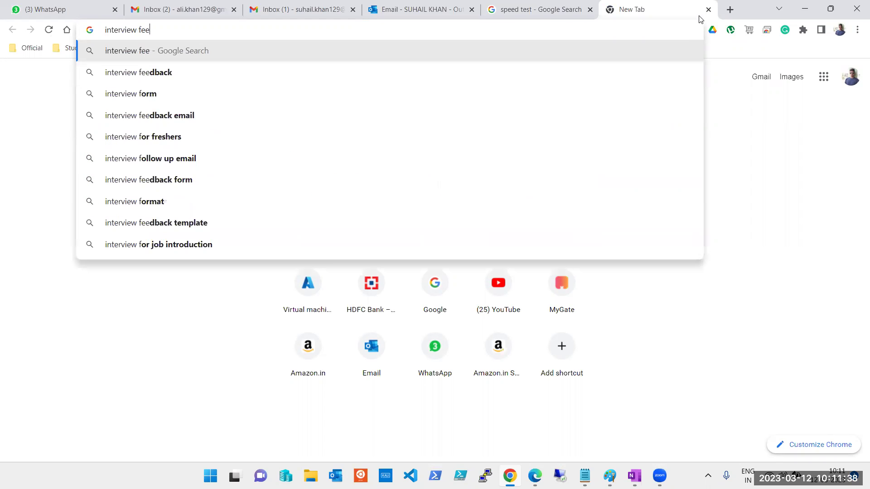
type("dback form")
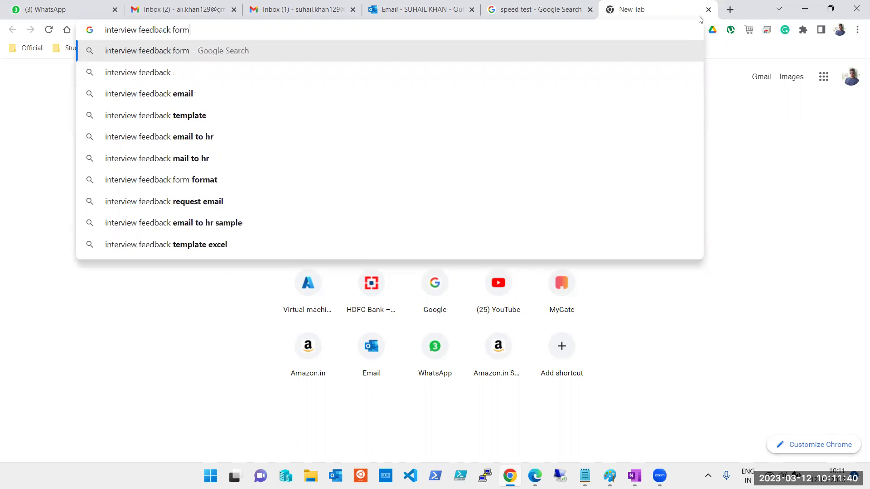
key("Return")
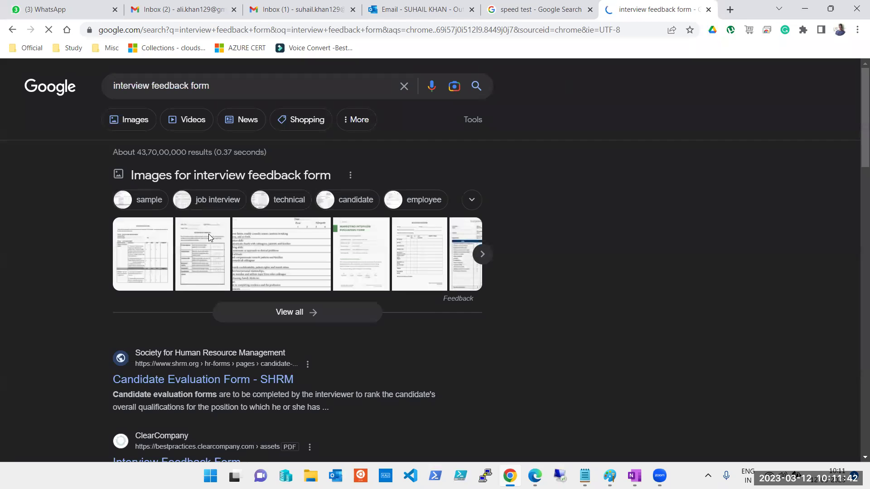
Step: Preview several sample interview feedback and evaluation forms from the image results, including the SlideShare Interview Evaluation Form
left_click(160, 258)
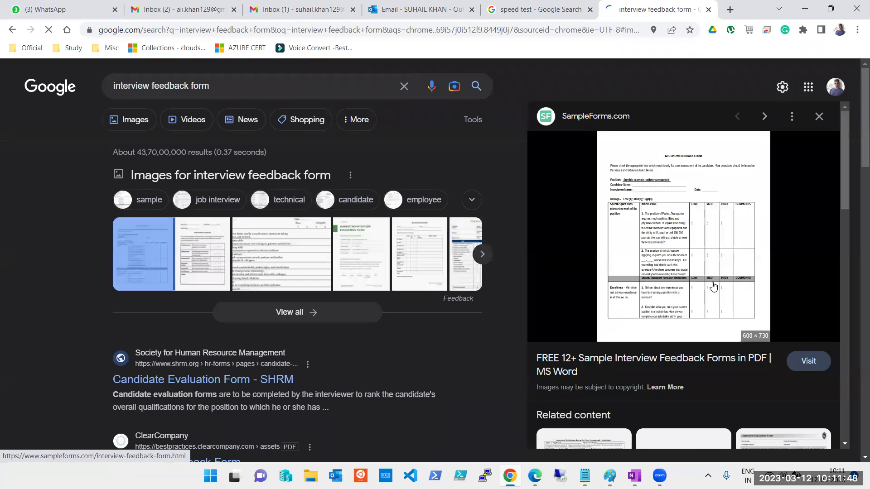
left_click(213, 256)
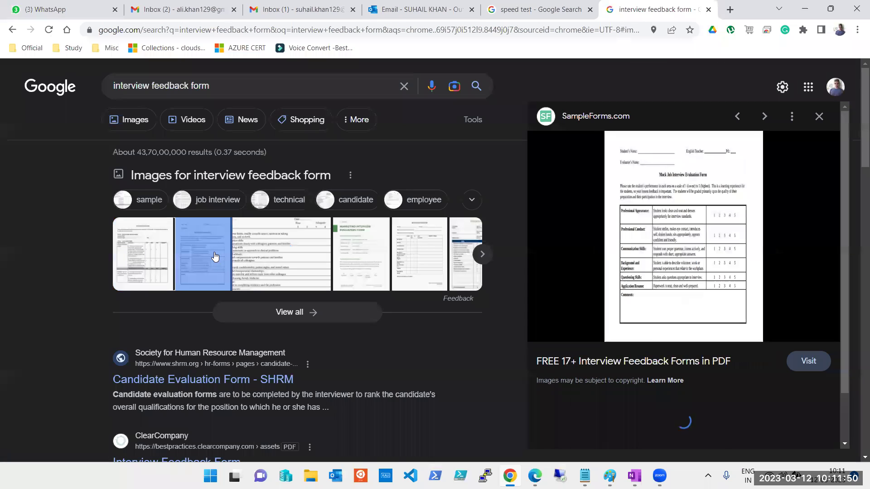
left_click(256, 253)
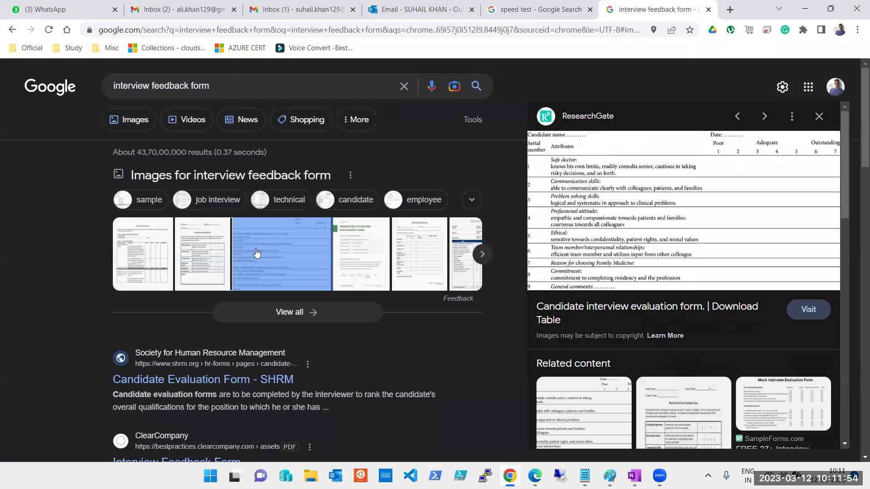
left_click(372, 259)
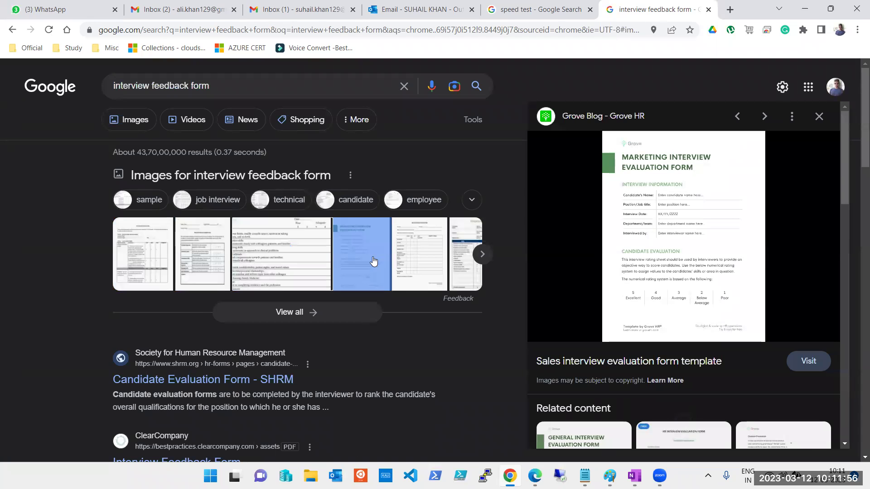
left_click(420, 266)
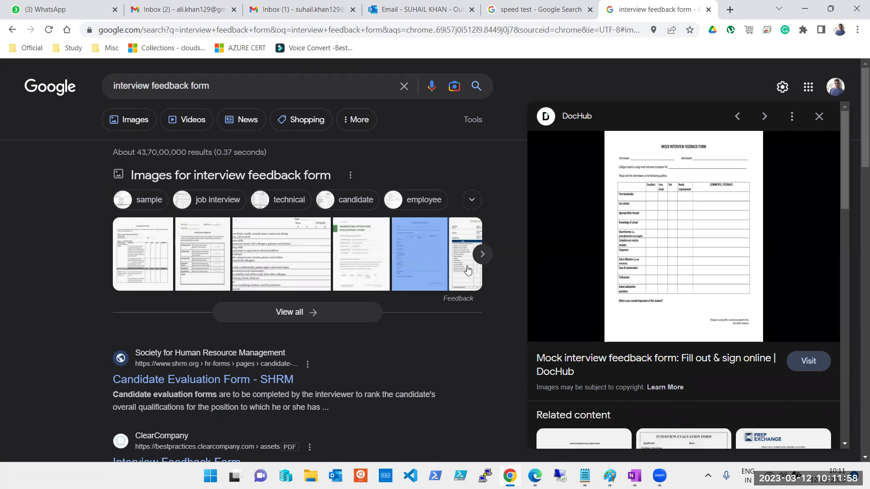
left_click(468, 270)
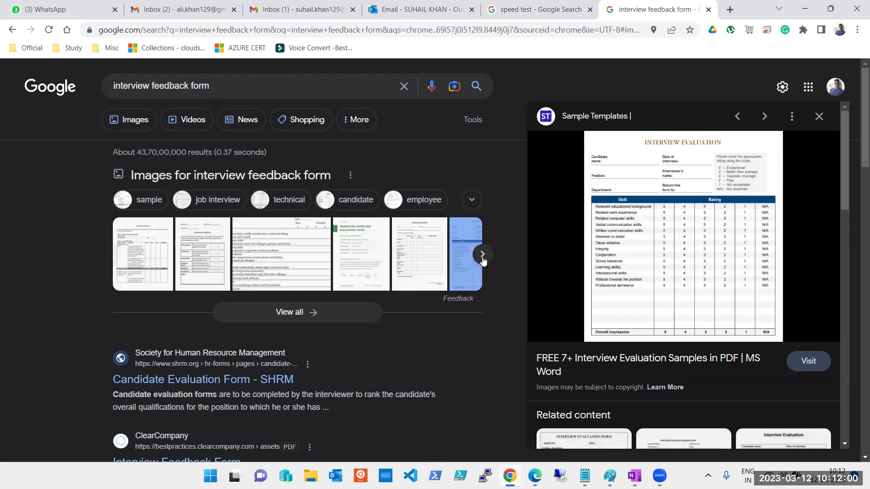
left_click(483, 255)
left_click(210, 264)
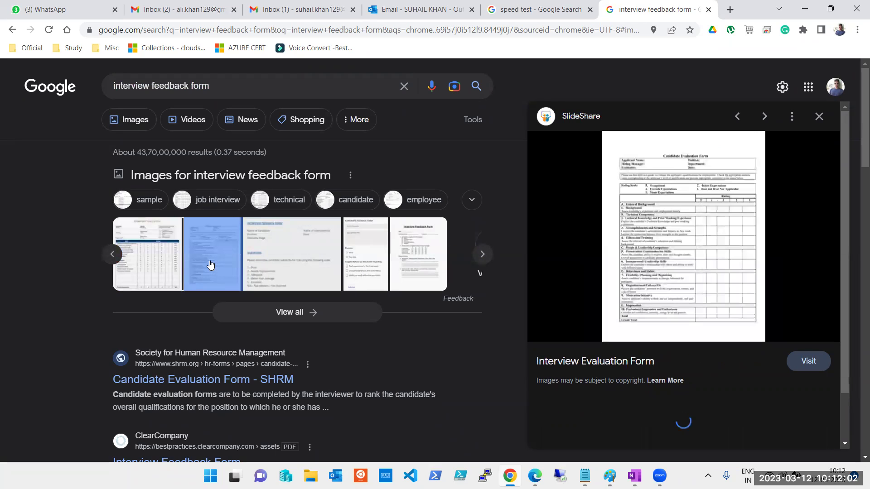
scroll(270, 283, "down", 1)
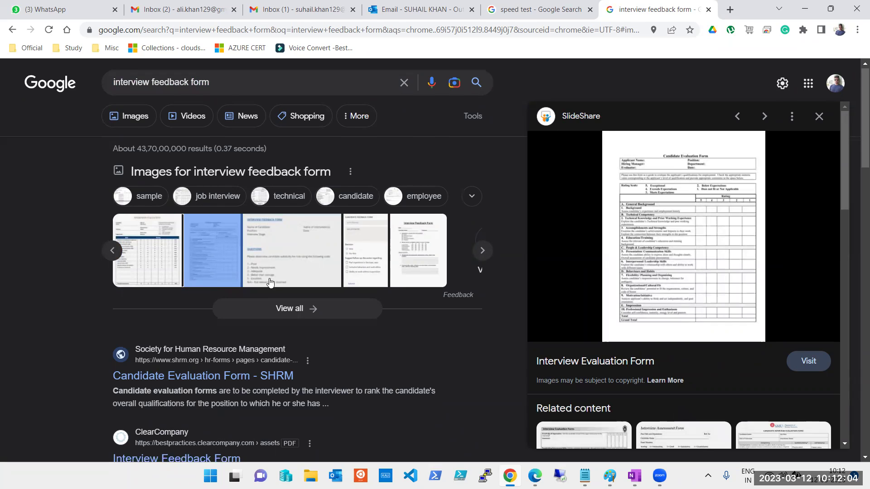
scroll(269, 282, "down", 2)
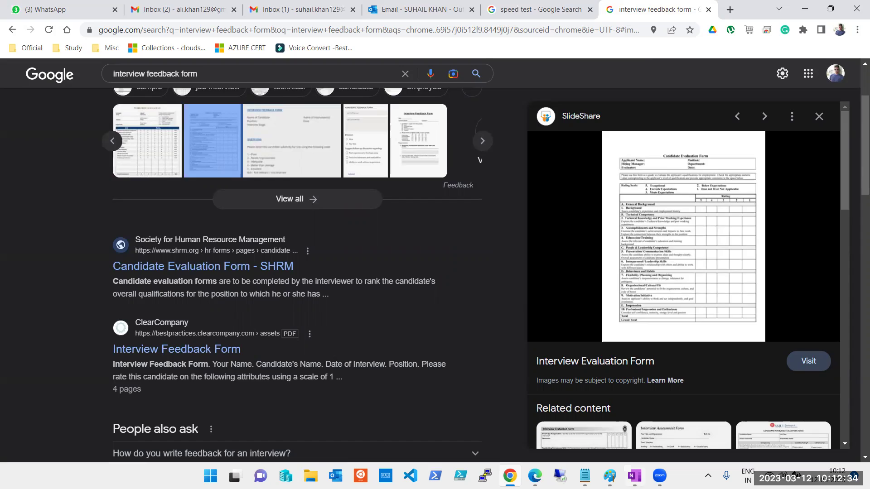
Step: Switch back to OneNote and review the Questions list of the January Batch page from its beginning
left_click(633, 475)
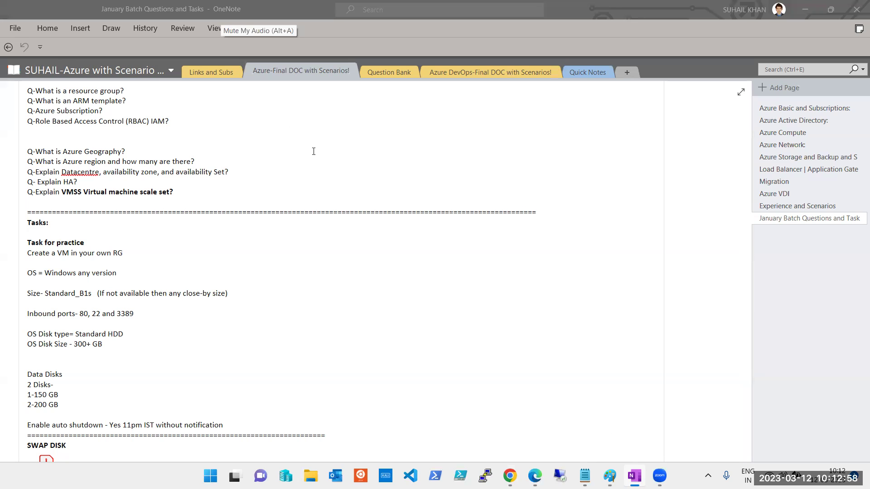
scroll(314, 152, "up", 3)
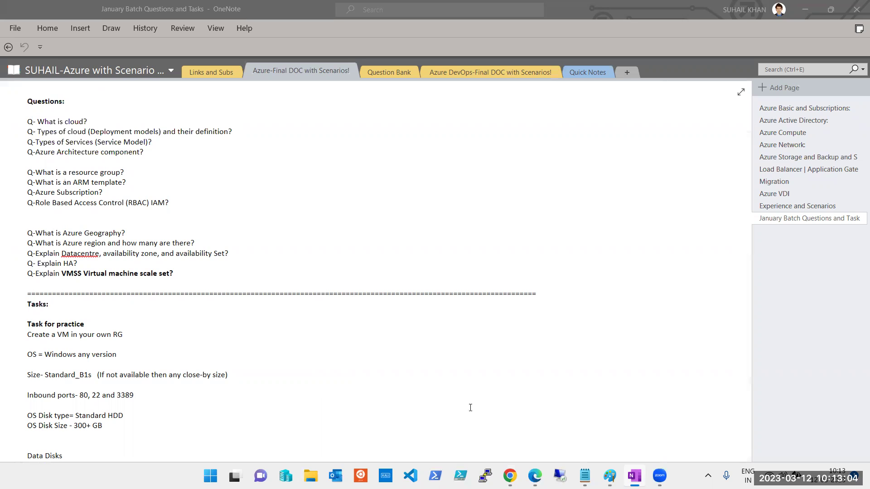
Step: Switch to Chrome, load portal.azure.com in the interview feedback form tab, and sign in with the first listed account
mouse_move(509, 476)
left_click(489, 425)
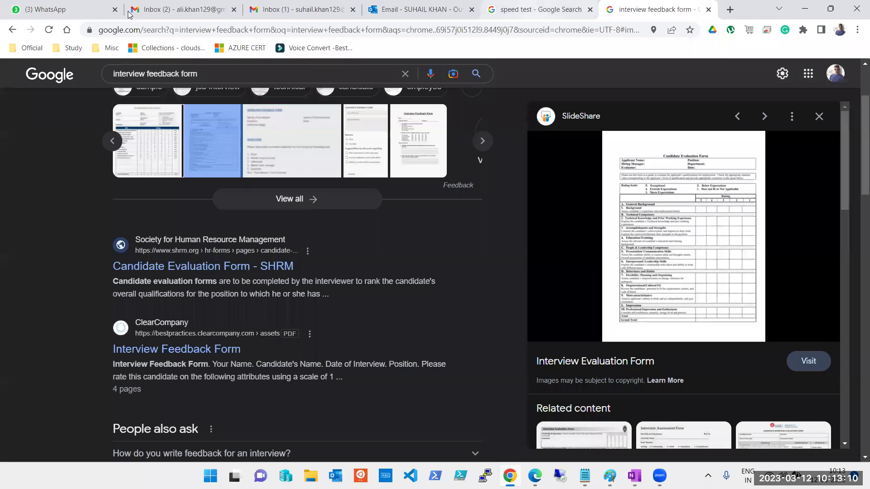
left_click(510, 12)
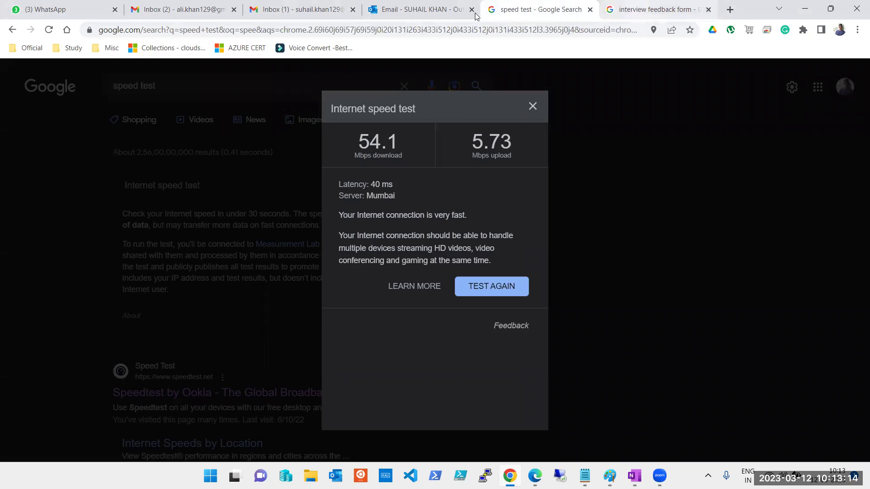
left_click(643, 10)
left_click(291, 34)
type("po")
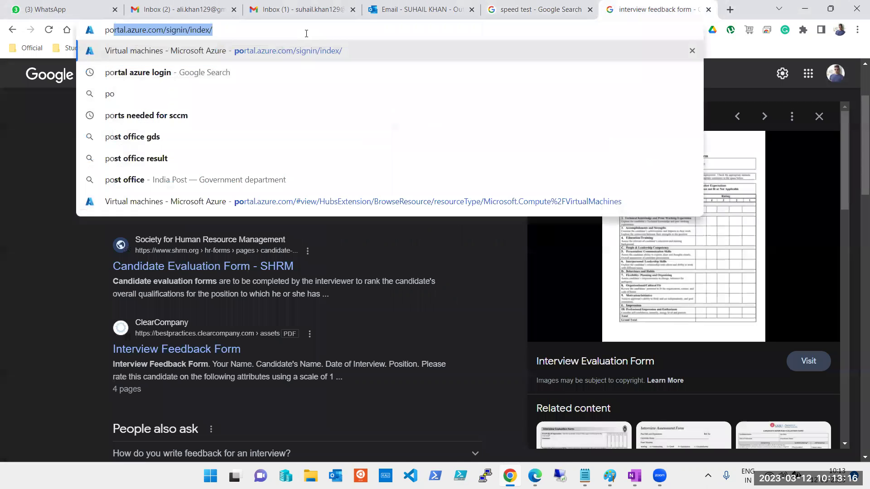
key("Right")
key("Return")
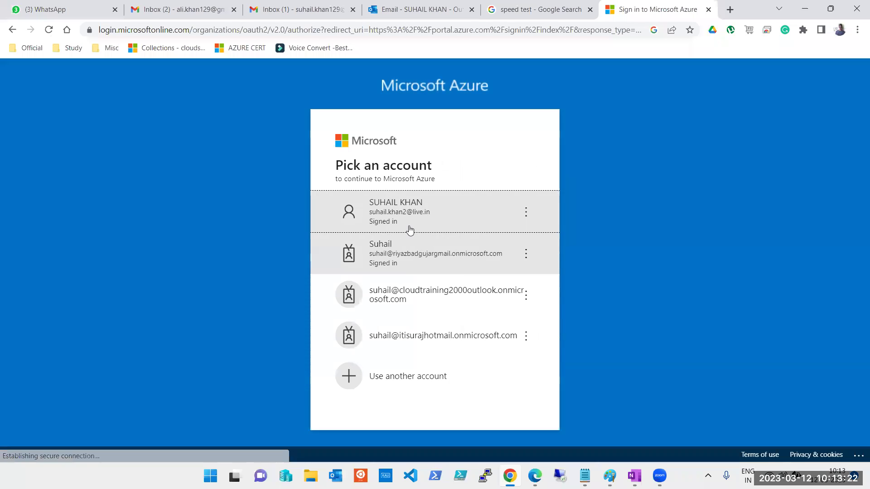
left_click(370, 211)
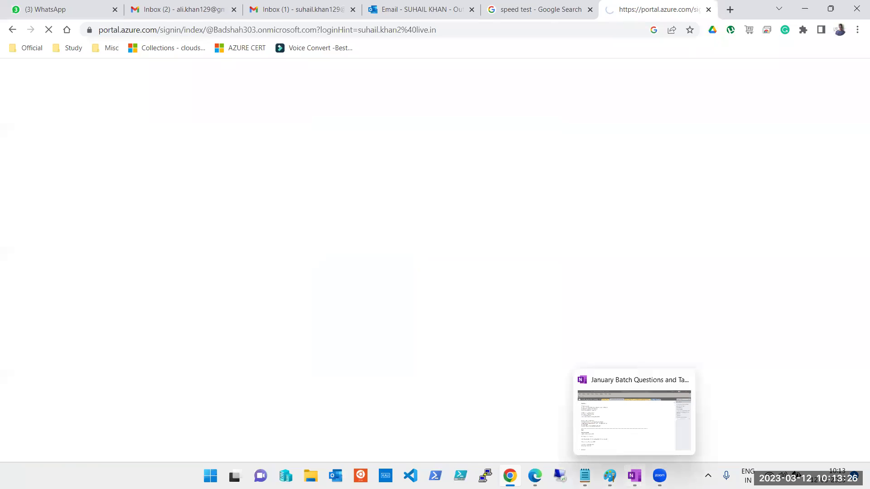
Step: Return to the January Batch Questions and Task page in OneNote
left_click(635, 476)
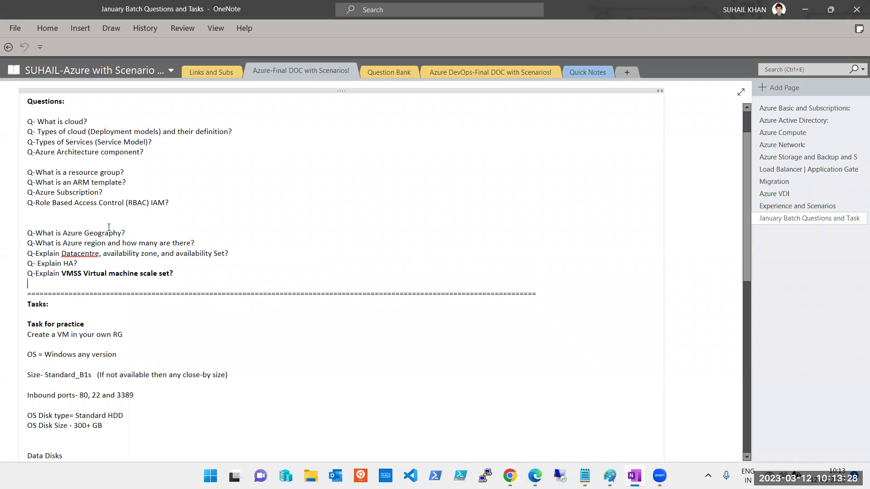
Step: Review the Questions list and highlight "availability zone" in the question on Datacentre, availability zone, and availability Set
scroll(108, 227, "up", 2)
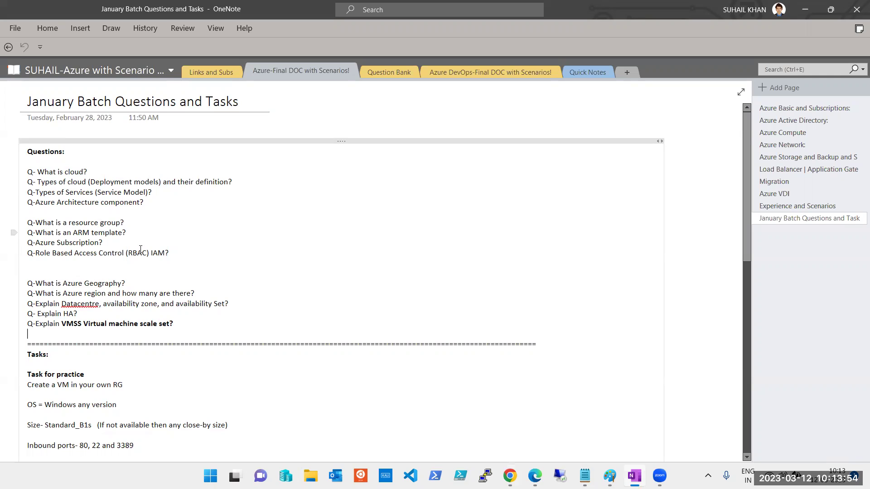
left_click(239, 305)
left_click_drag(229, 303, 38, 304)
left_click(257, 333)
left_click_drag(158, 303, 103, 305)
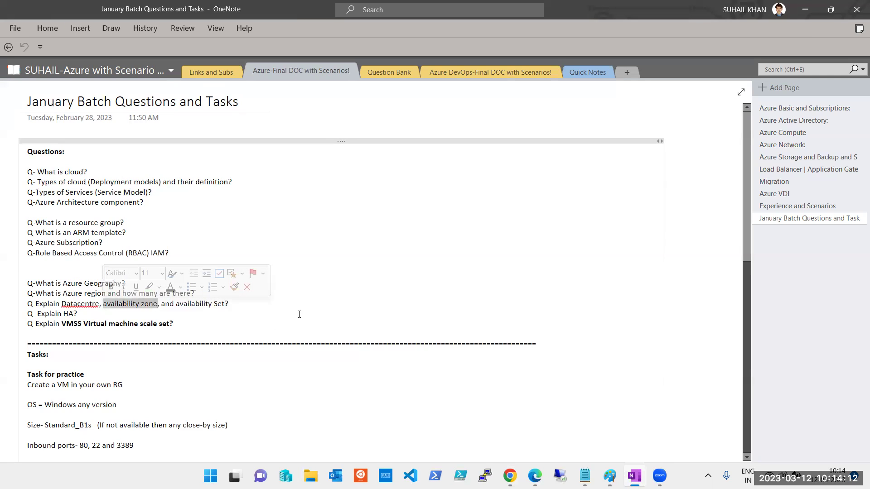
left_click(143, 309)
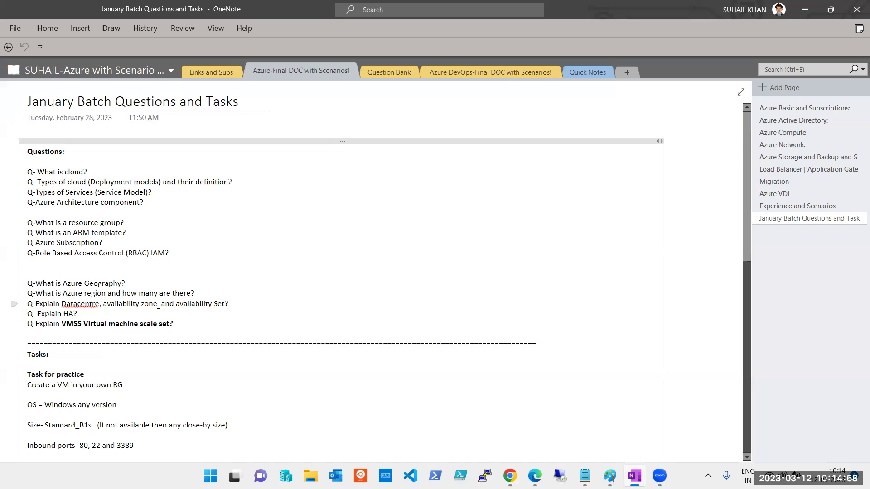
left_click_drag(159, 305, 100, 305)
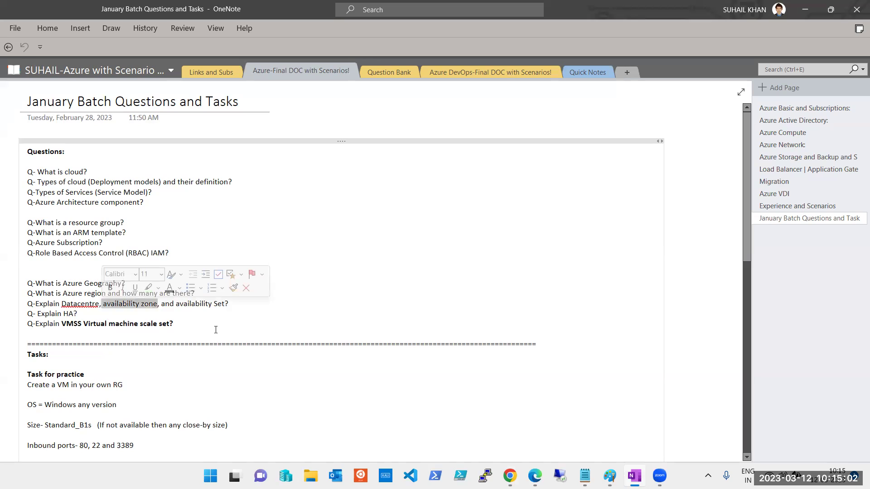
left_click(216, 330)
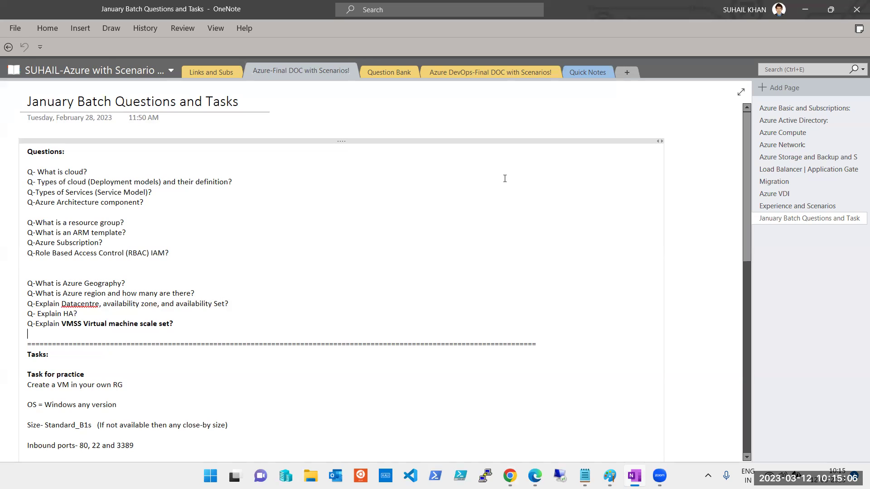
Step: Switch to the Azure portal in Chrome and open the Virtual machines service
left_click(804, 10)
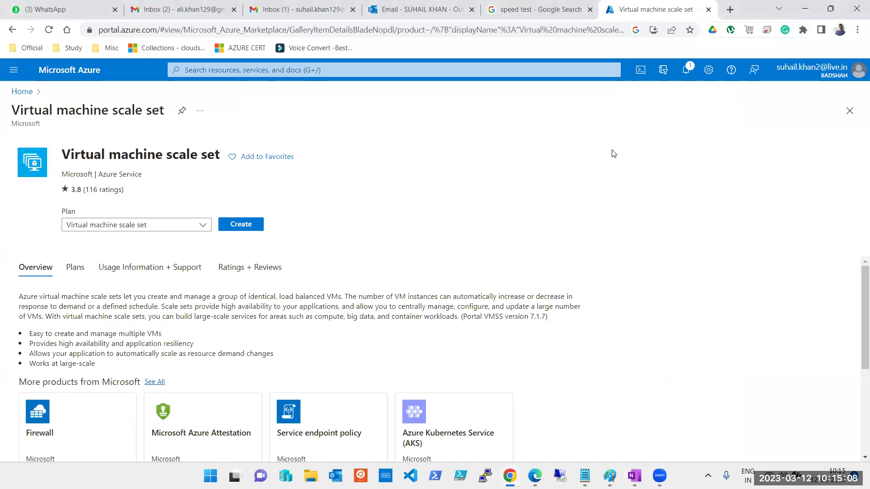
left_click(189, 74)
left_click(206, 230)
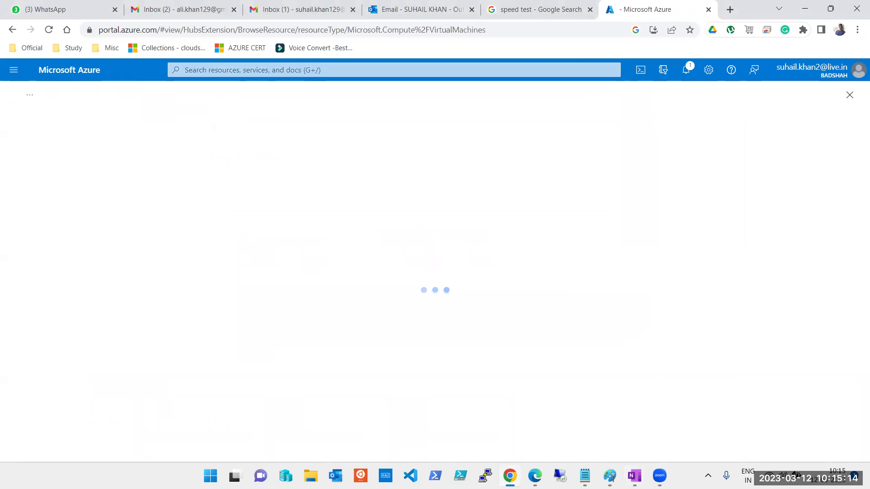
Step: Return to OneNote and review the TMF Group interview questions in the Question Bank section
left_click(634, 476)
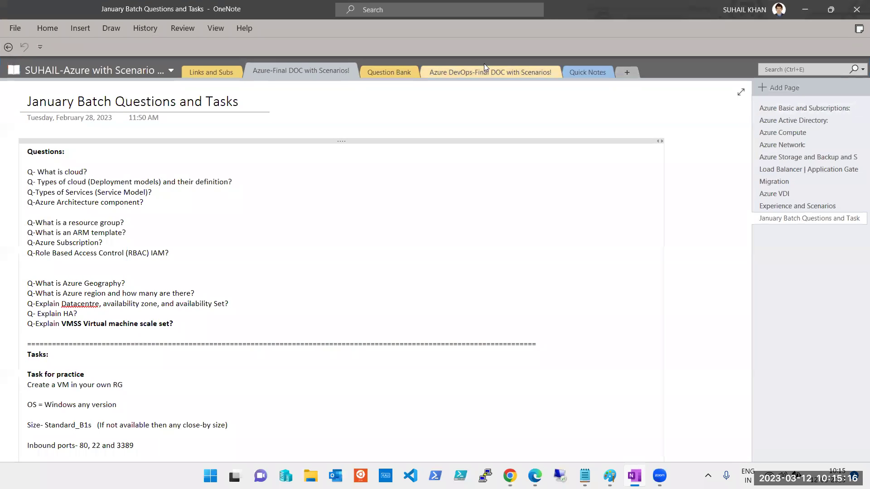
left_click(405, 71)
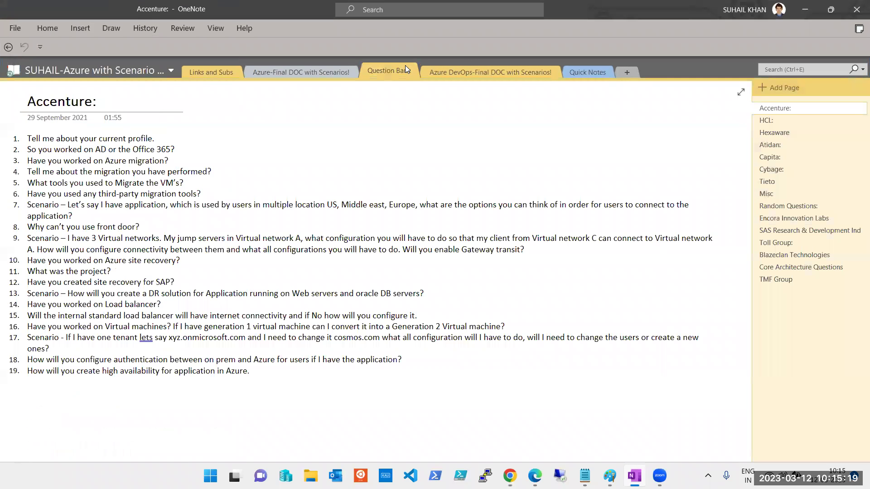
left_click(769, 280)
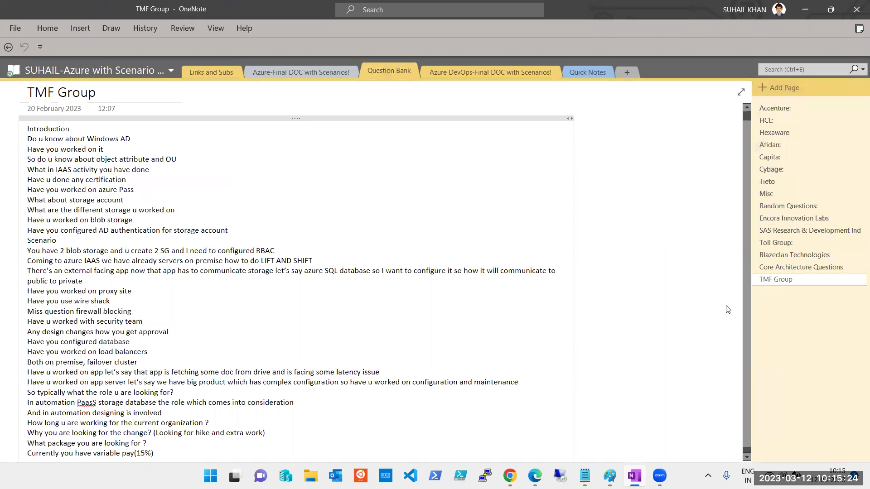
scroll(272, 293, "down", 1)
left_click(300, 297)
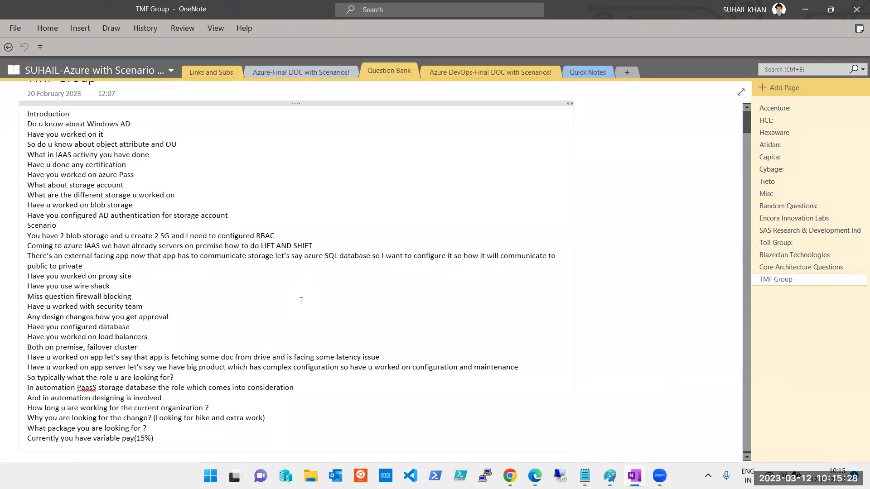
scroll(301, 296, "up", 1)
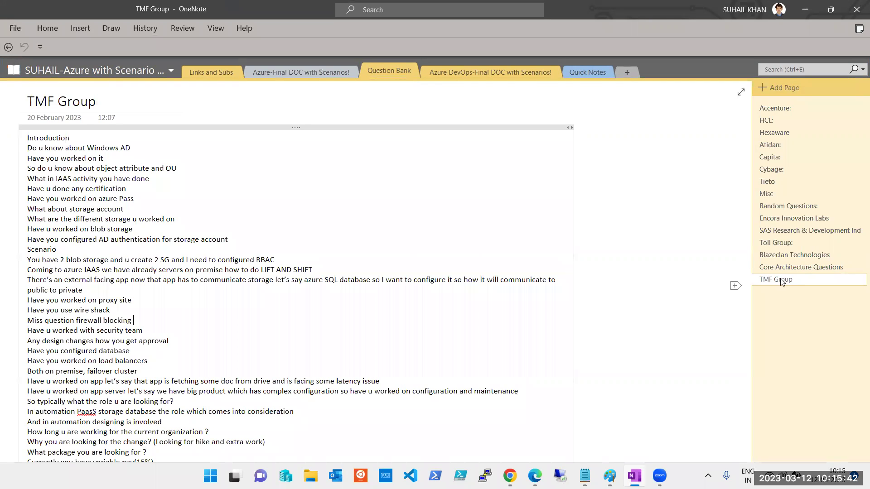
scroll(298, 290, "down", 1)
scroll(297, 290, "up", 1)
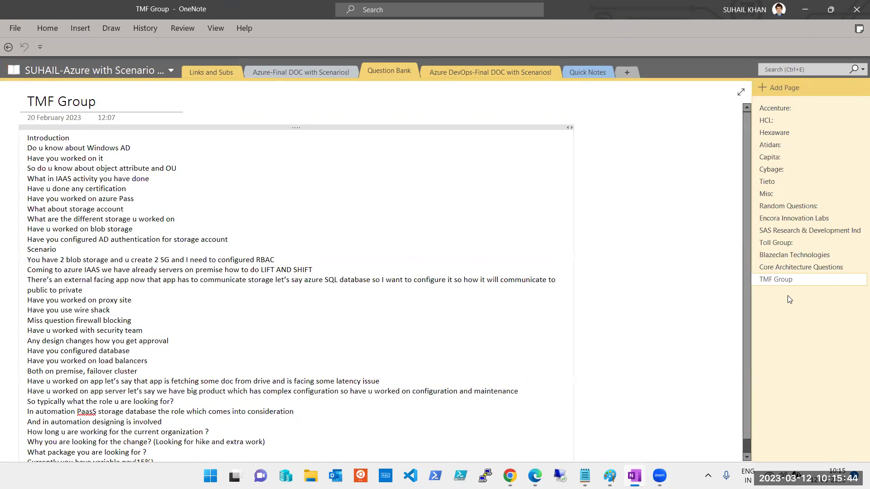
Step: Look through the Core Architecture Questions page and the full Blazeclan Technologies question list
left_click(789, 268)
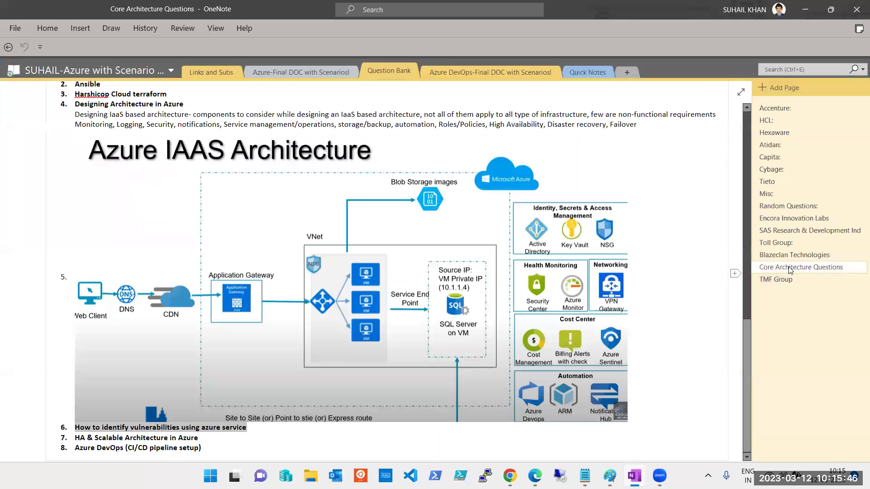
left_click(790, 256)
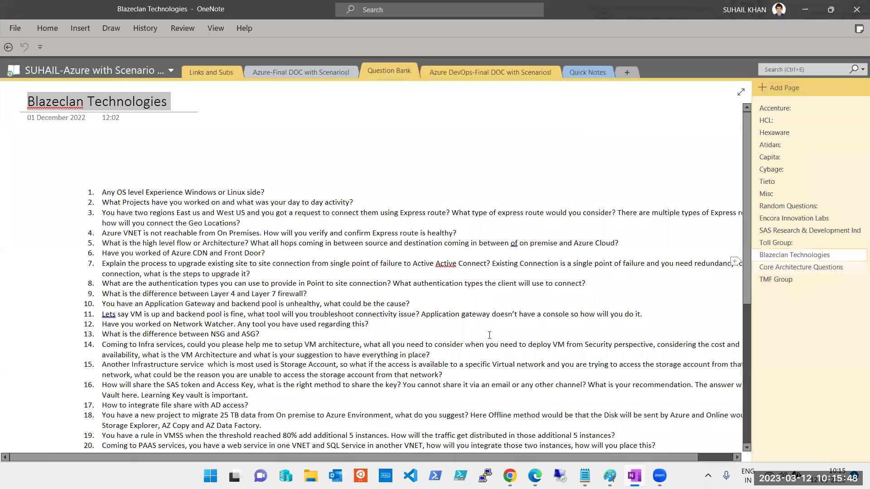
key("ctrl+Page_Down")
left_click(773, 258)
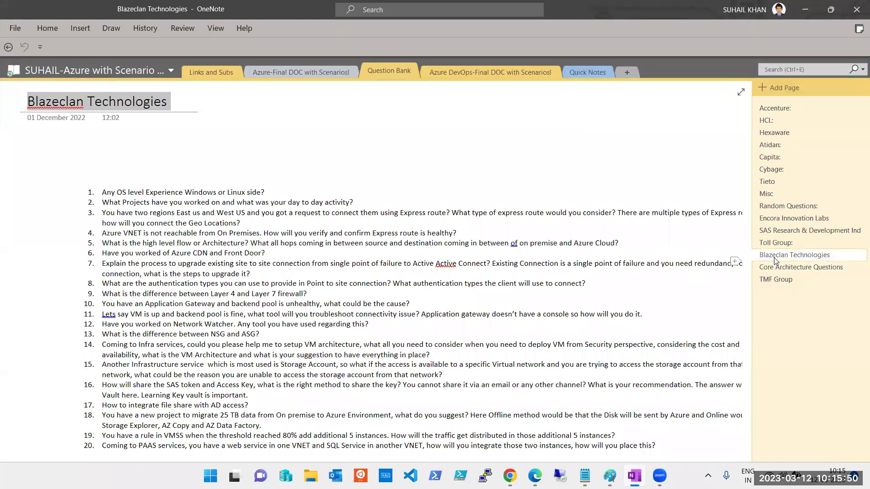
scroll(334, 287, "down", 8)
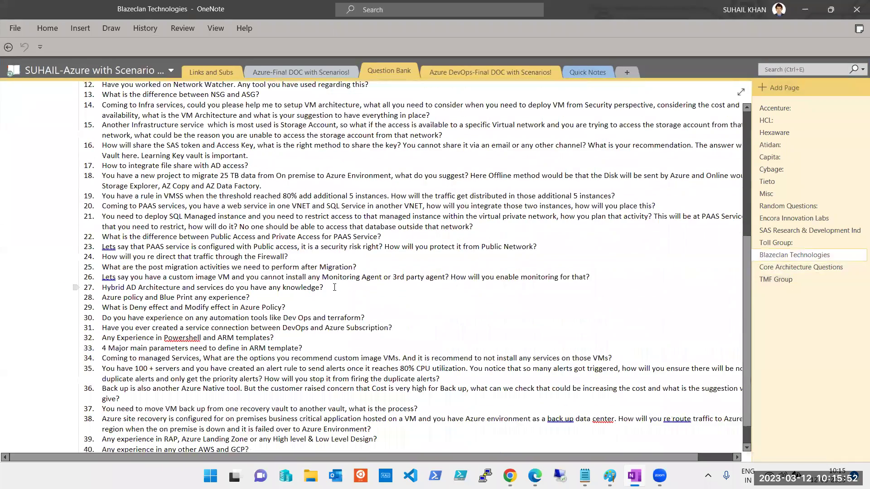
scroll(228, 214, "up", 8)
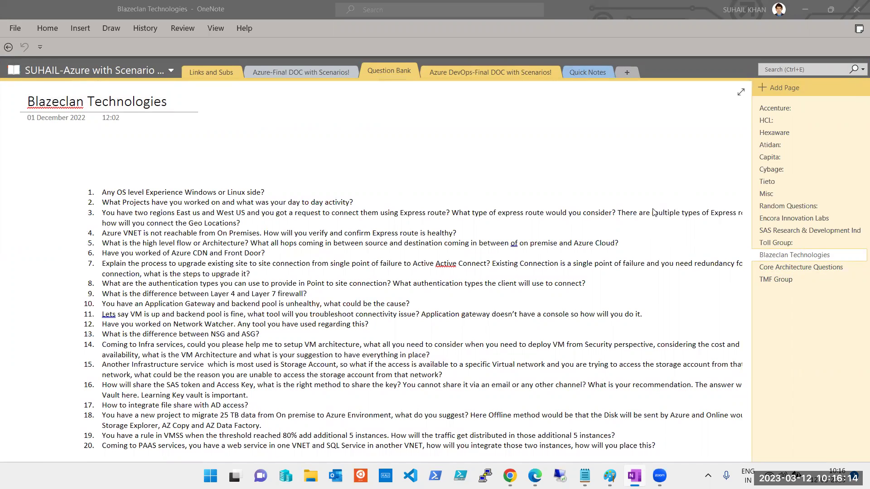
Step: Switch back to the Azure portal, open the VMSS resource group, and collapse the list of resource groups beside it
left_click(808, 11)
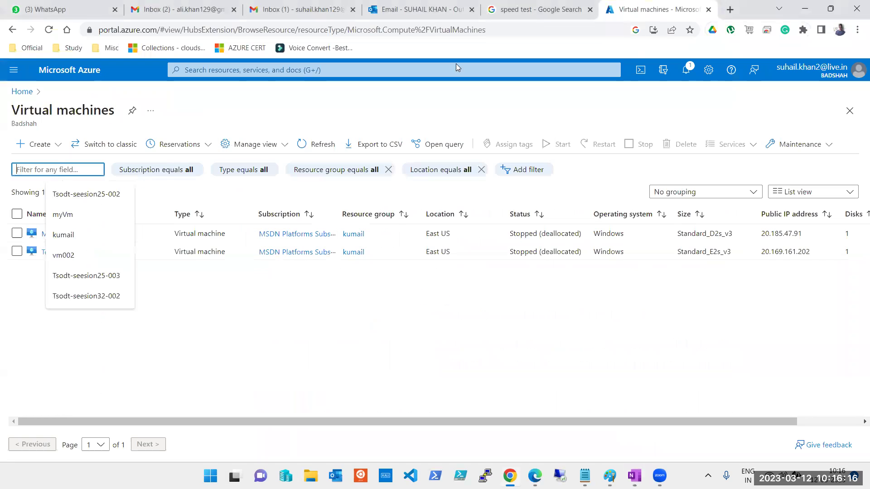
left_click(471, 355)
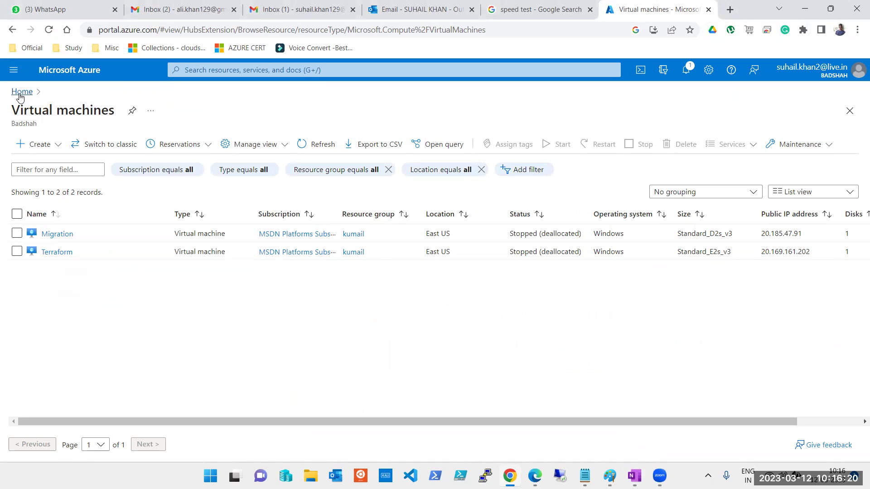
left_click(236, 69)
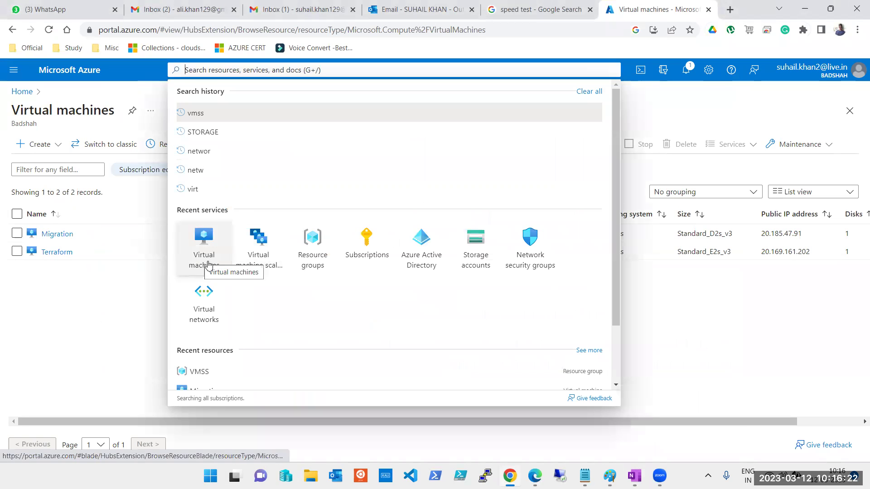
left_click(317, 258)
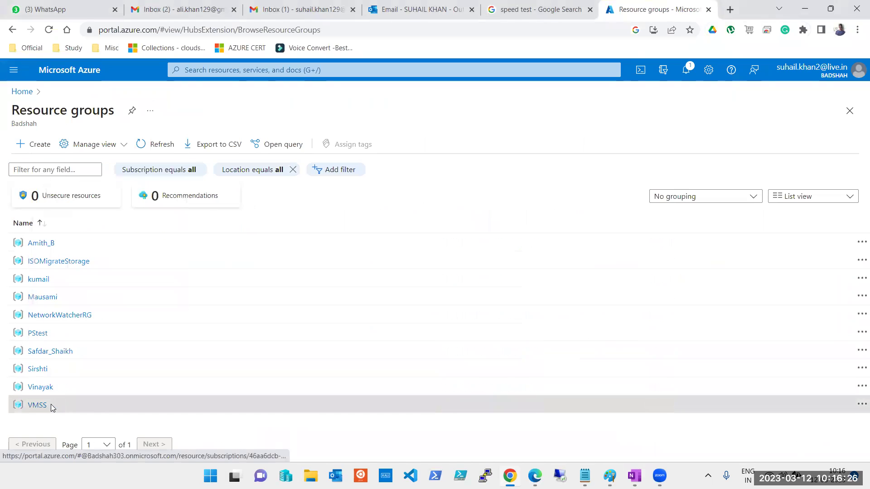
left_click(51, 406)
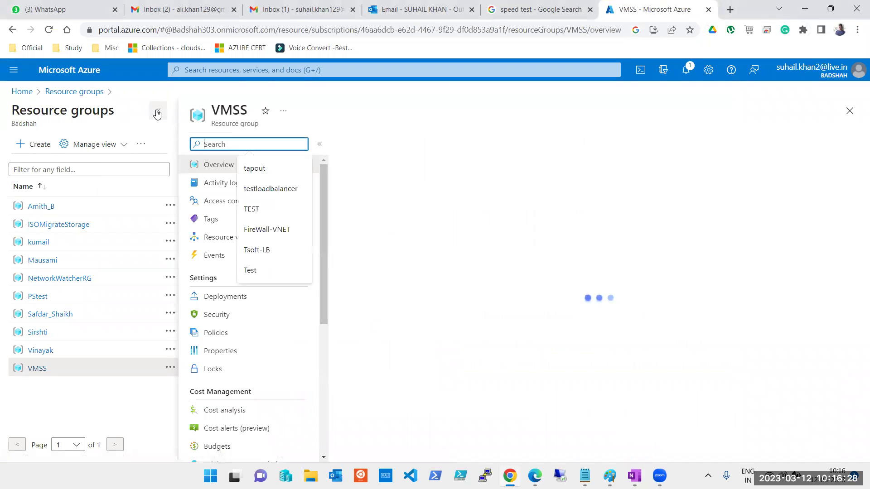
left_click(157, 113)
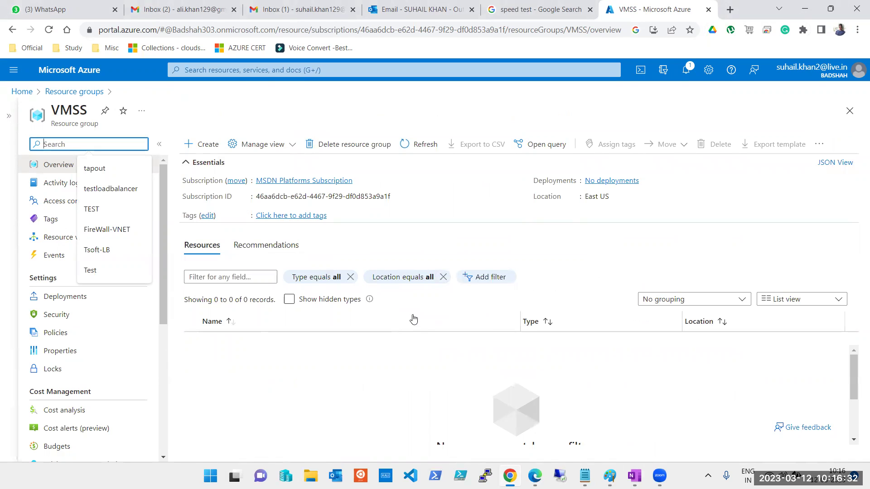
Step: Check the portal notifications, then examine and refresh the resource list of the VMSS resource group
left_click(686, 69)
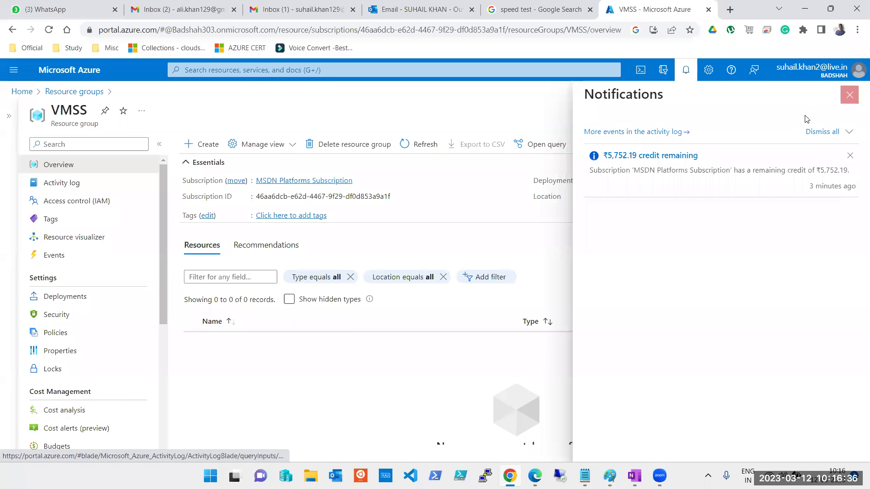
key("Escape")
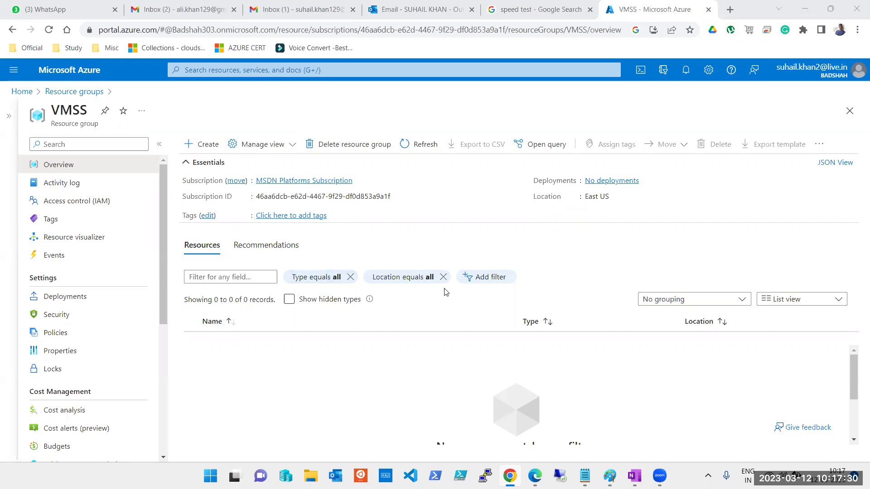
scroll(340, 365, "down", 2)
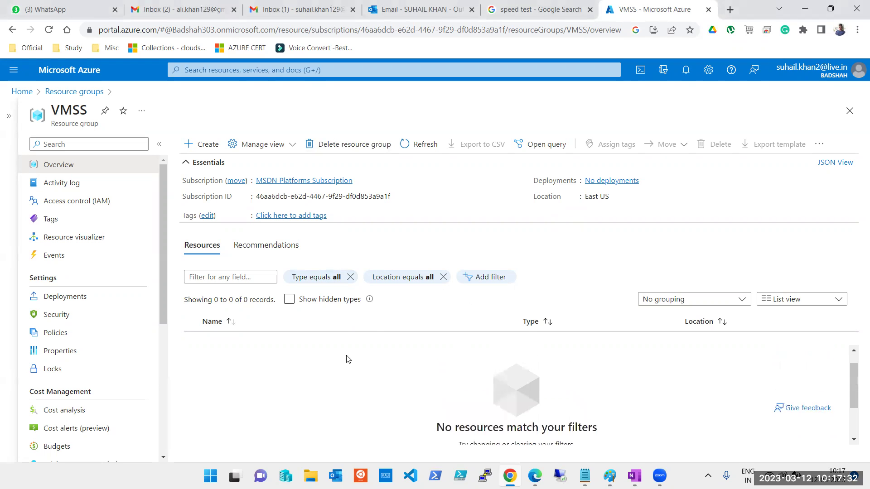
scroll(347, 359, "up", 1)
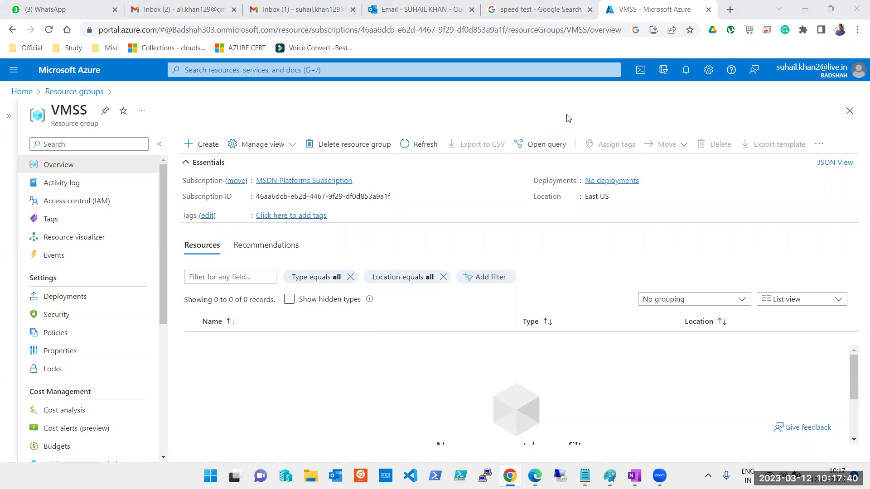
left_click(435, 147)
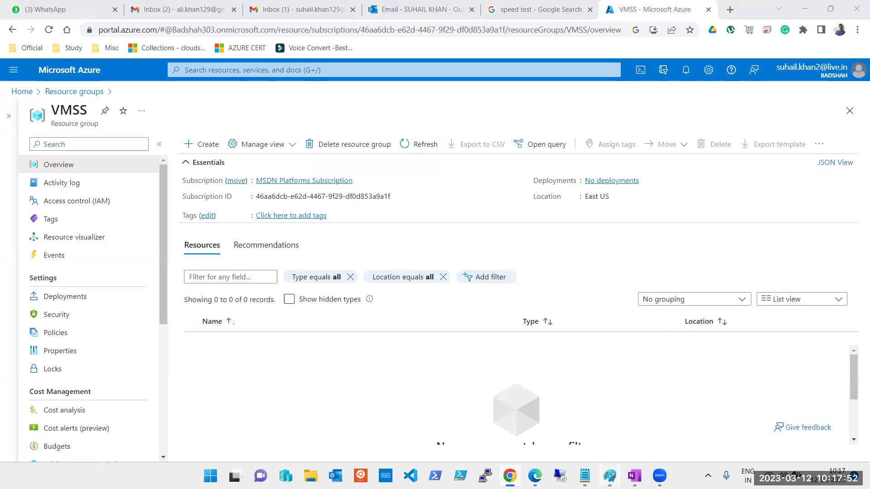
Step: Switch to Paint, view the CPU/RAM and node scaling diagram in a maximized window, and return to the Azure portal
left_click(609, 476)
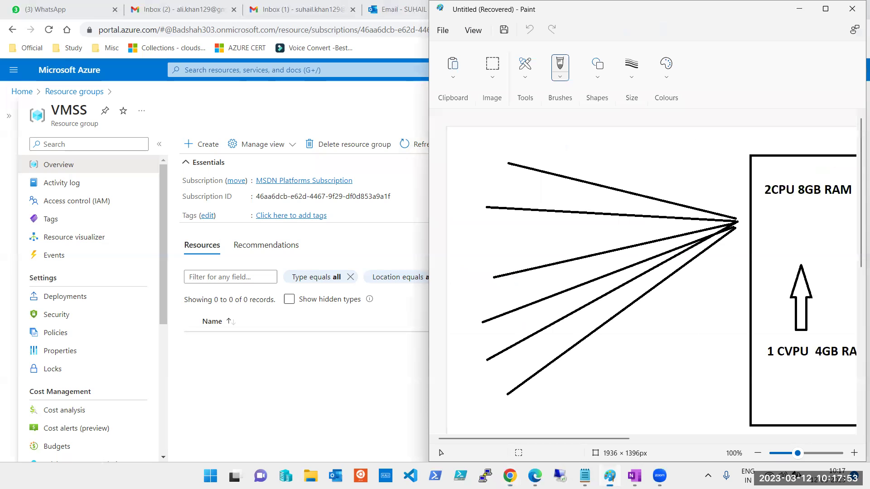
left_click(826, 9)
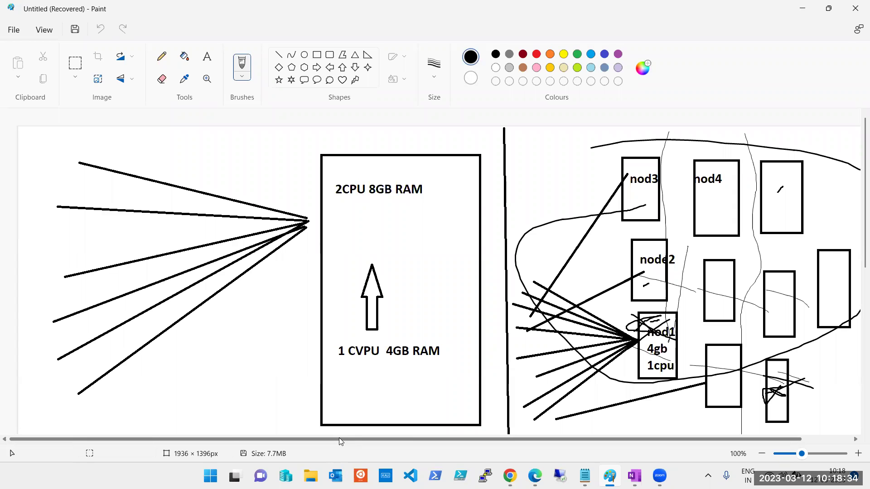
left_click(805, 12)
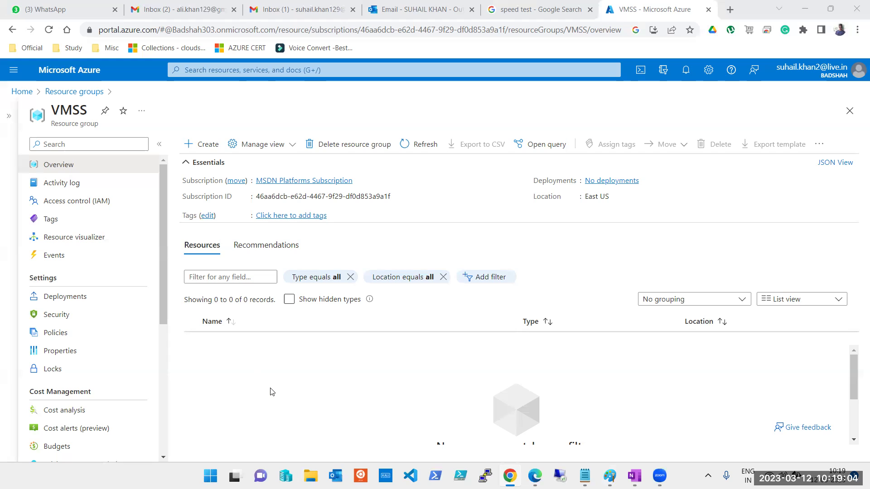
Step: Search the portal for "vmss" and open the creation form for a new virtual machine scale set
left_click(231, 70)
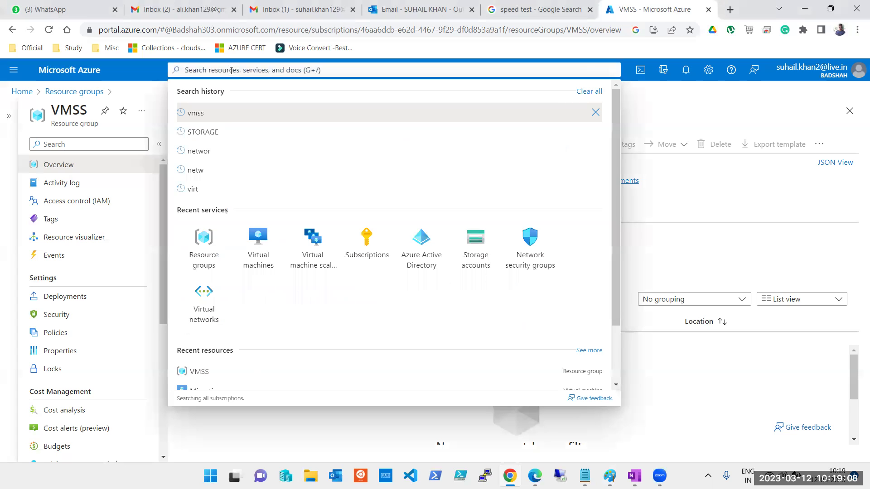
type("vmss")
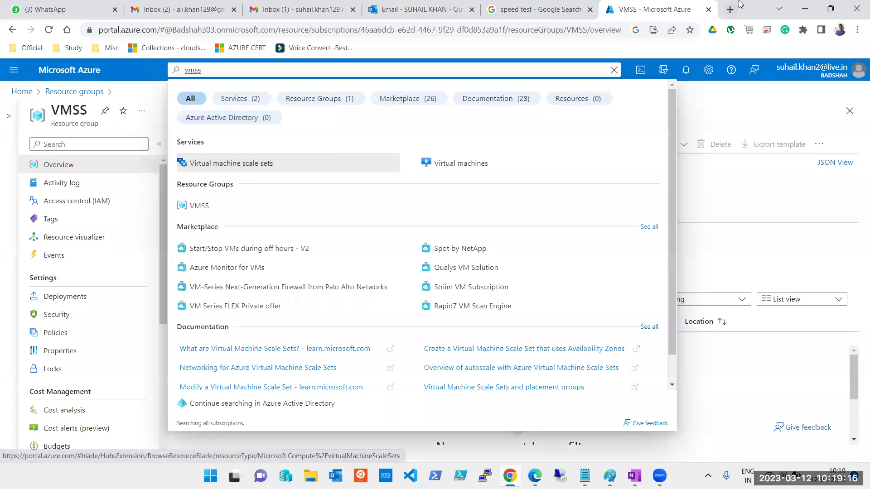
left_click(239, 164)
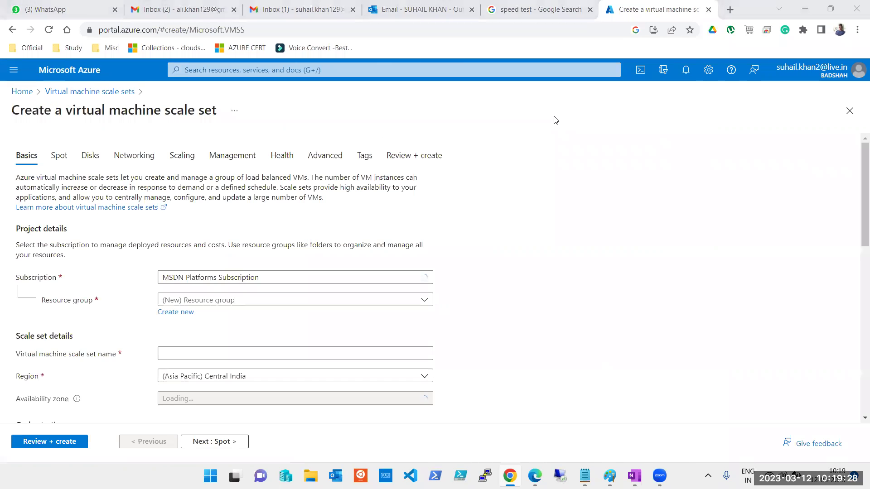
Step: Assign the scale set to the existing VMSS resource group and name it ut-kloud-vmss001
scroll(249, 214, "down", 3)
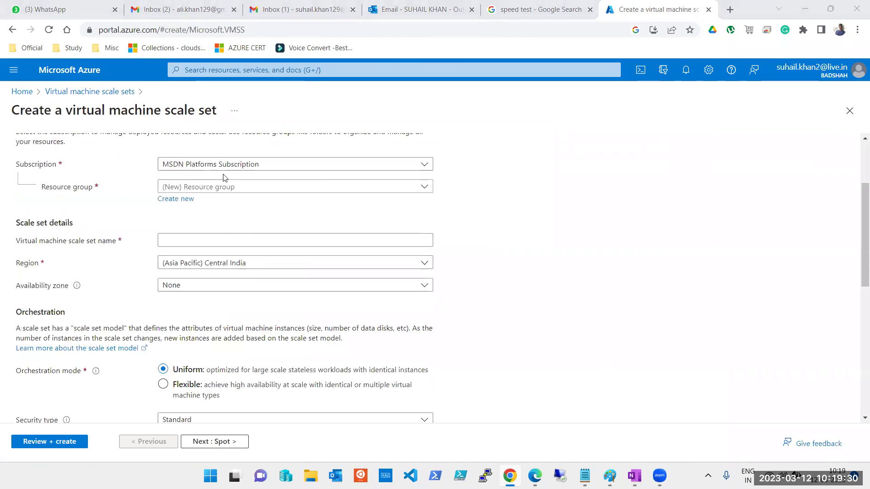
left_click(202, 187)
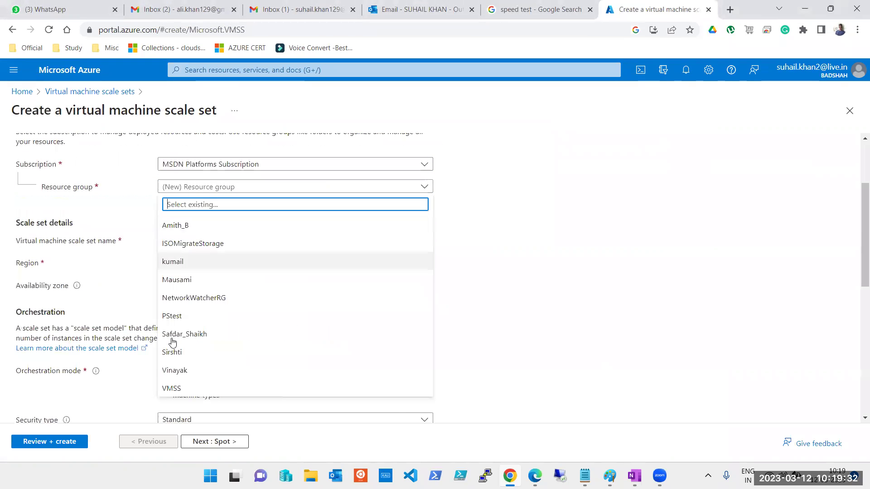
left_click(175, 388)
left_click(195, 239)
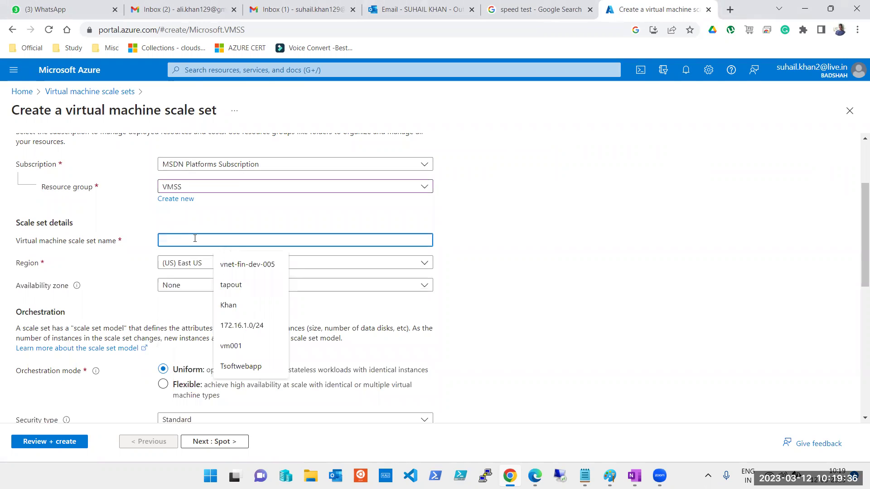
type("ut-")
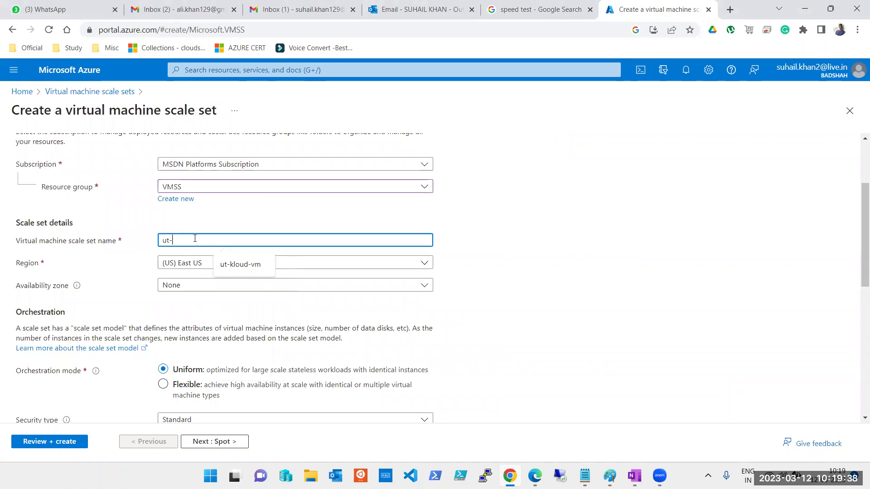
type("kloud-vmss001")
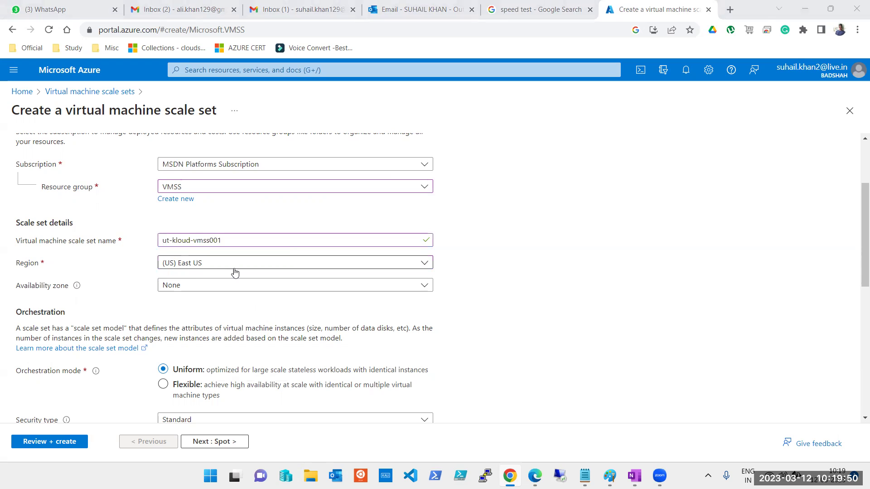
left_click(234, 291)
left_click(168, 301)
left_click(168, 320)
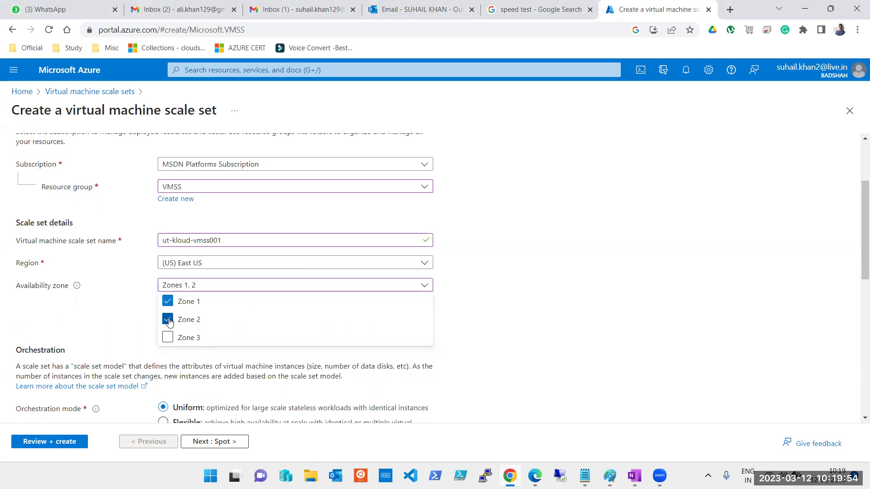
left_click(168, 320)
left_click(169, 304)
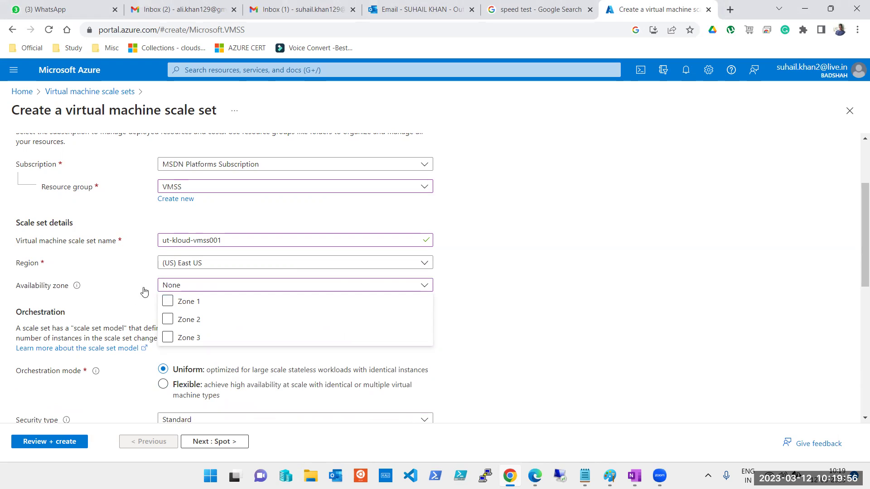
left_click(487, 323)
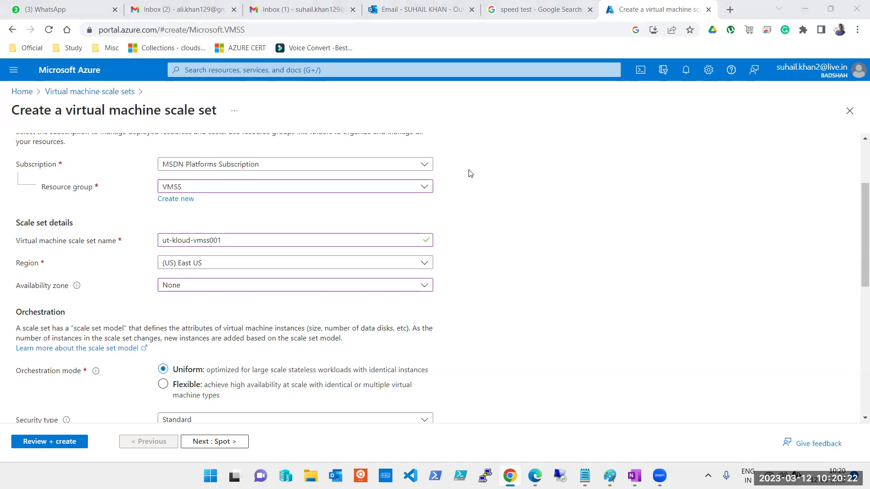
Step: Select availability zones 1, 2 and 3 for the scale set
left_click(210, 287)
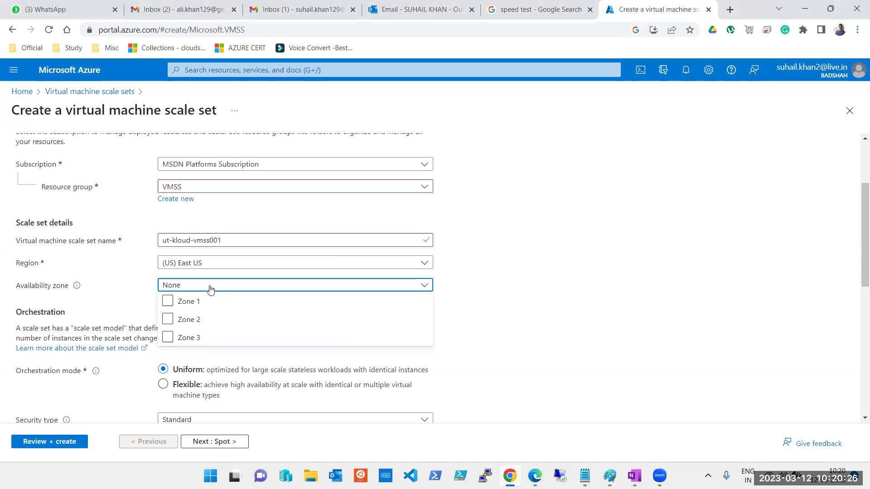
left_click(167, 300)
left_click(168, 319)
left_click(168, 337)
left_click(451, 295)
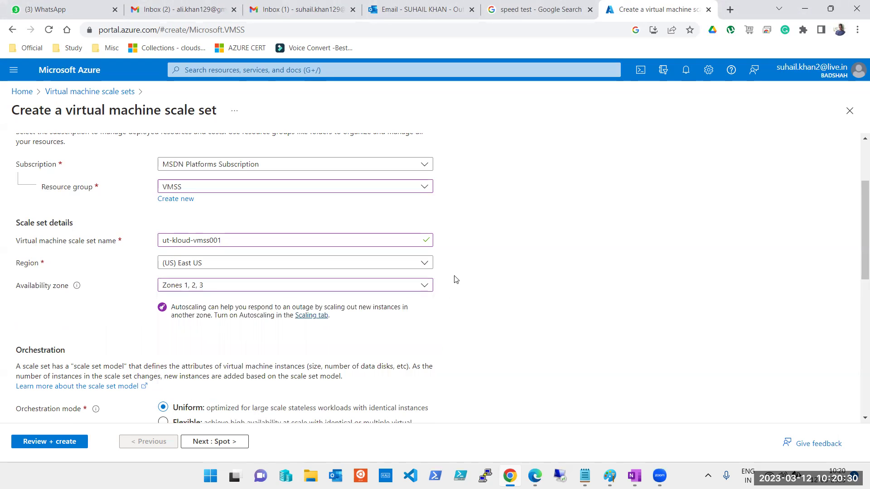
Step: Set the administrator account's authentication type to Password and enter tapout as its username
scroll(453, 281, "down", 4)
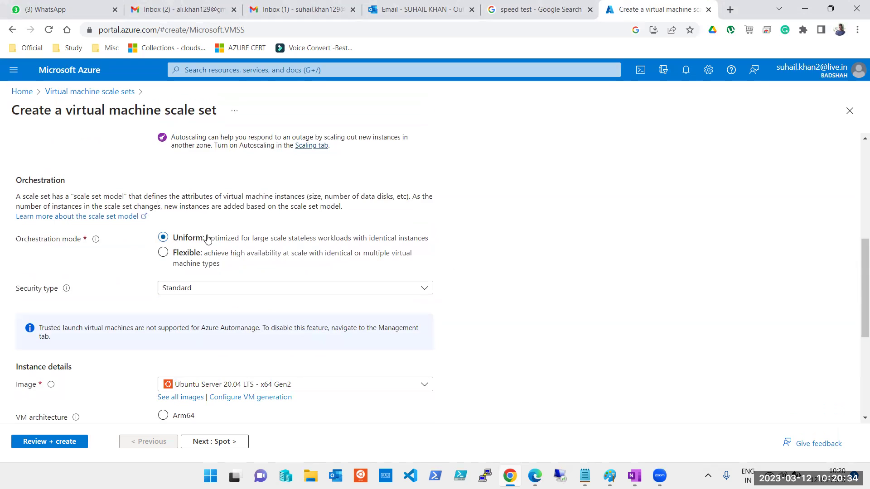
scroll(344, 244, "down", 2)
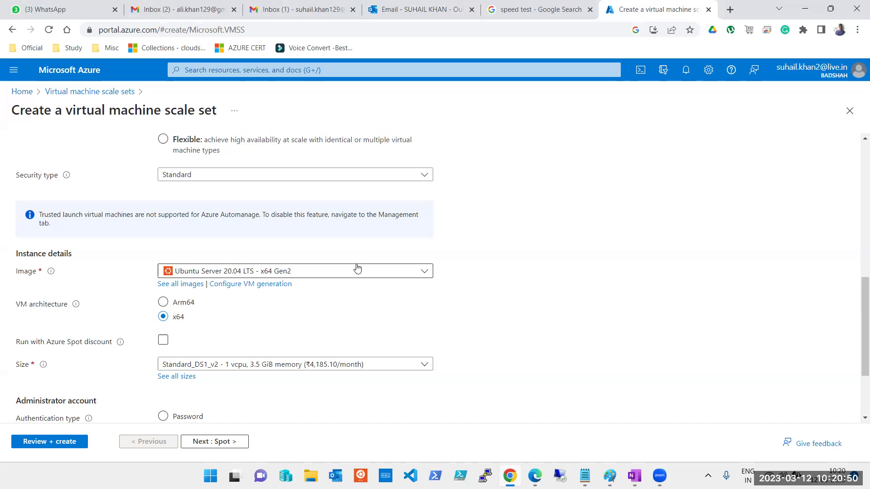
scroll(369, 278, "down", 1)
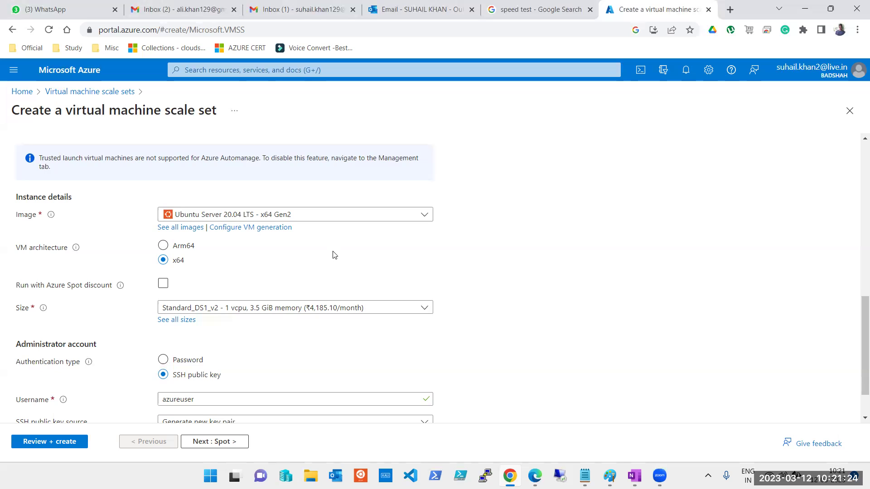
scroll(336, 255, "down", 1)
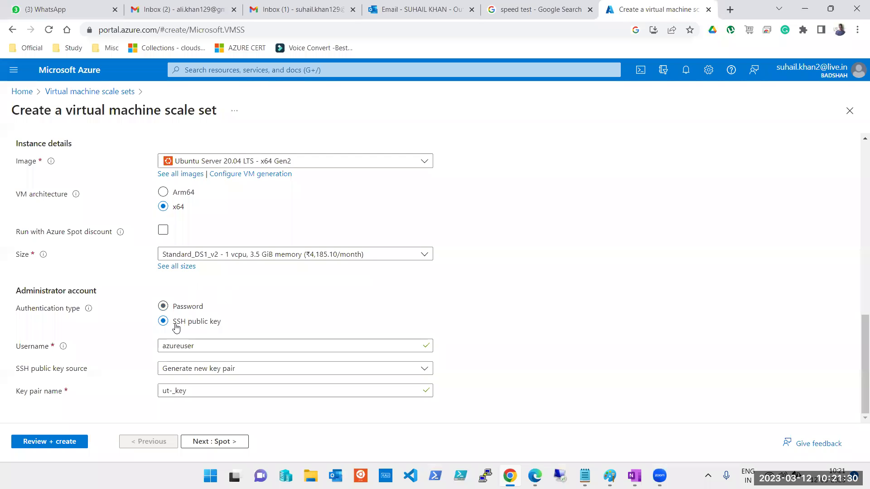
left_click(172, 310)
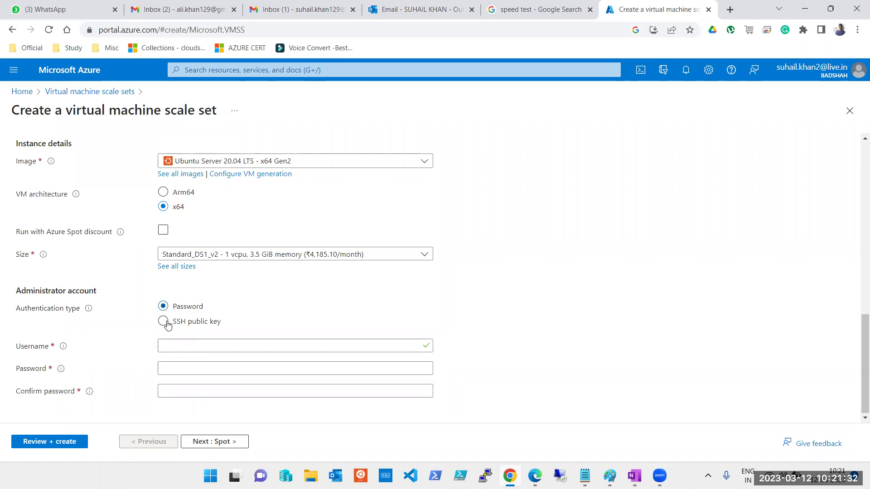
left_click(193, 345)
type("tapout")
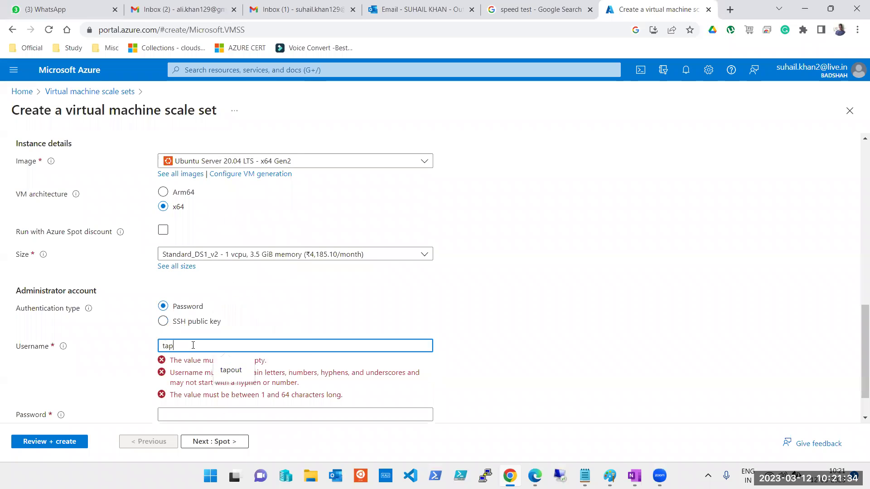
Step: Enter the administrator account password and repeat it in the confirmation field
key("Tab")
type("******")
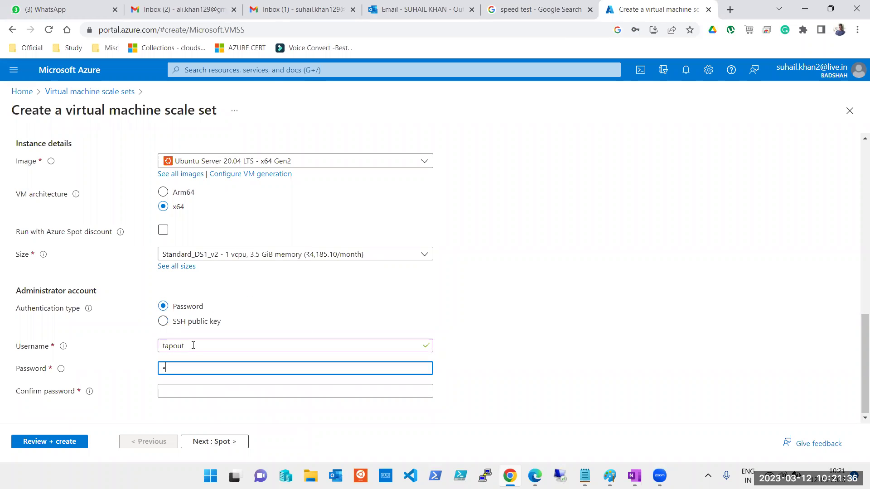
type("*******")
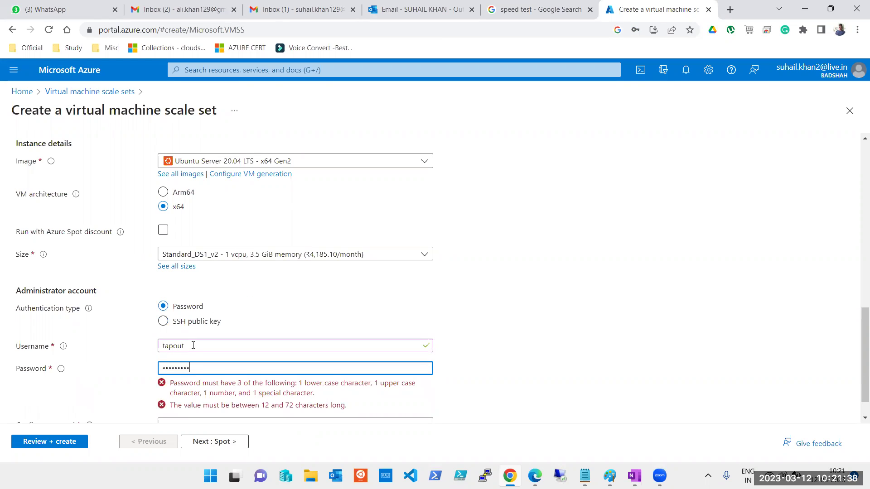
key("Tab")
type("*******")
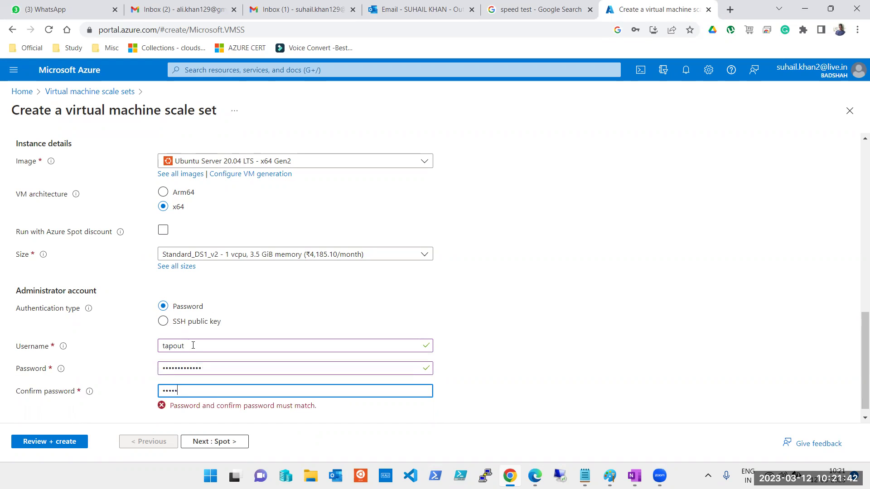
type("*****")
left_click(308, 293)
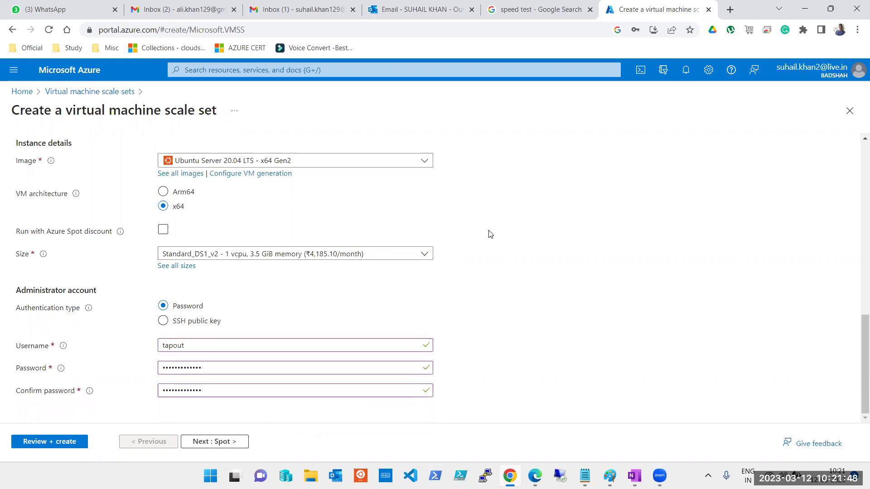
Step: Advance to the Spot settings, look through the eviction options, and open the Disks settings down to the data disks
left_click(228, 447)
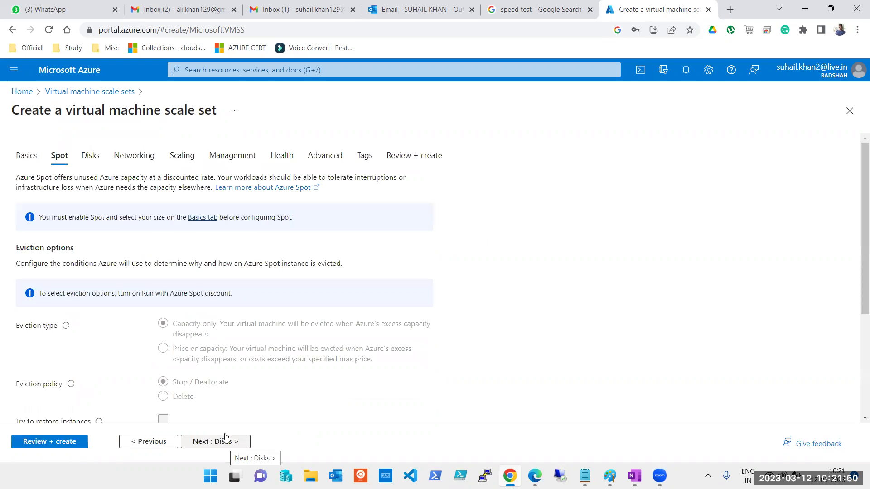
scroll(360, 277, "down", 5)
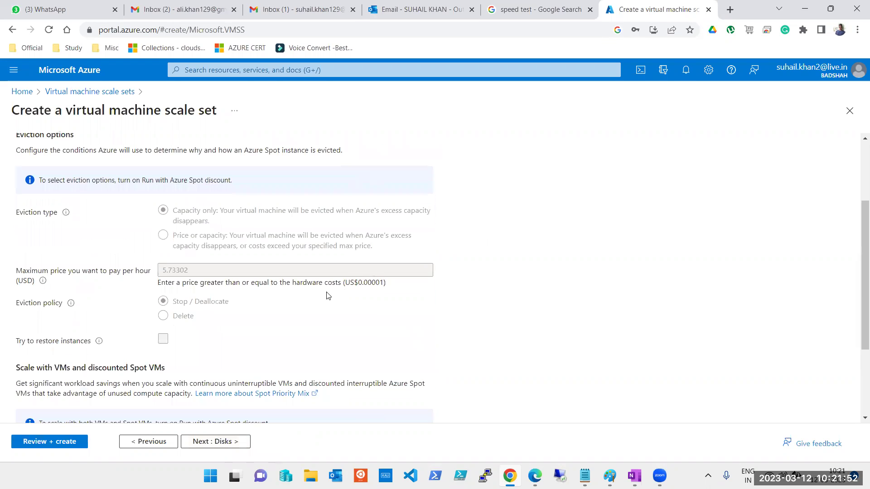
scroll(311, 287, "up", 5)
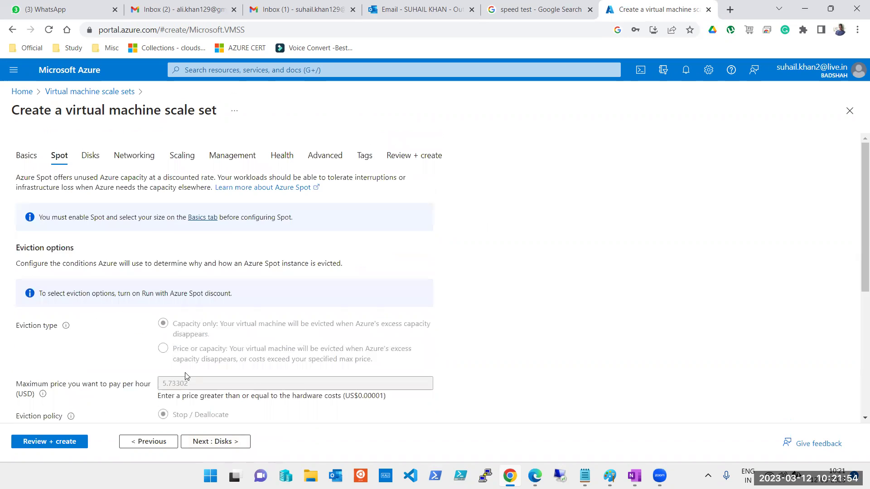
left_click(89, 160)
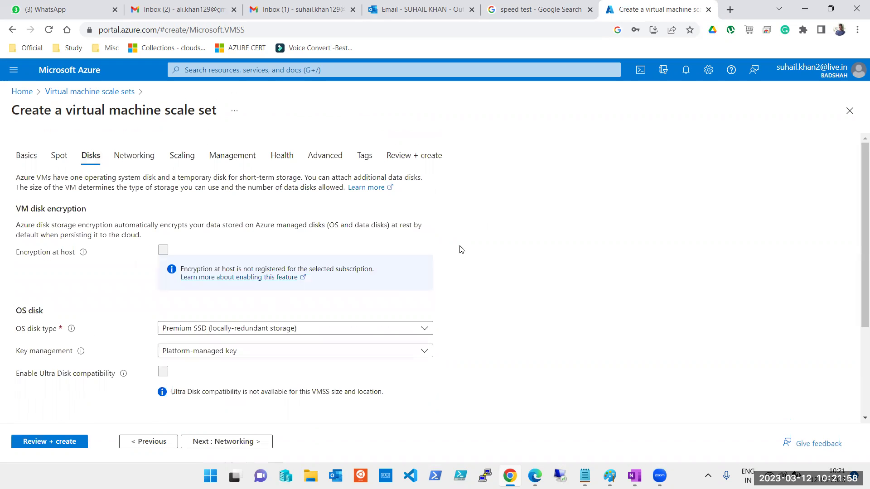
scroll(466, 234, "down", 3)
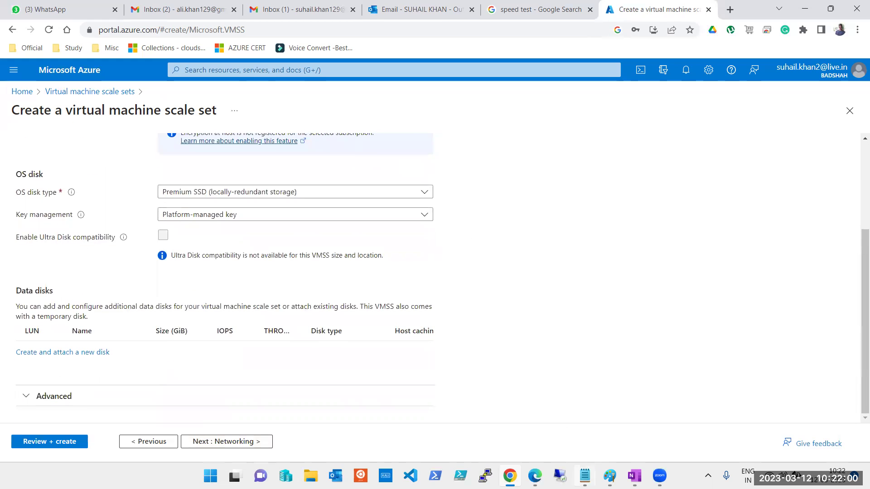
Step: Switch to the Notepad notes, highlight the "shared disk" line, and return to the Azure portal
left_click(586, 475)
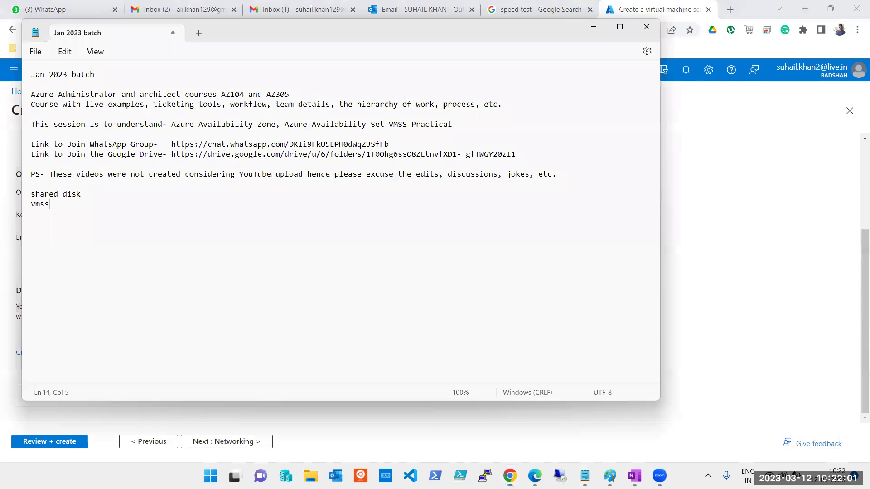
triple_click(53, 195)
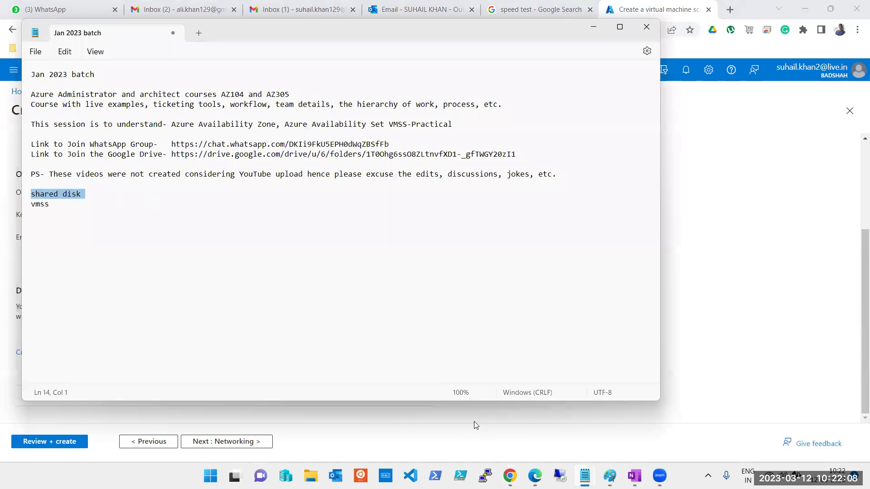
left_click(487, 421)
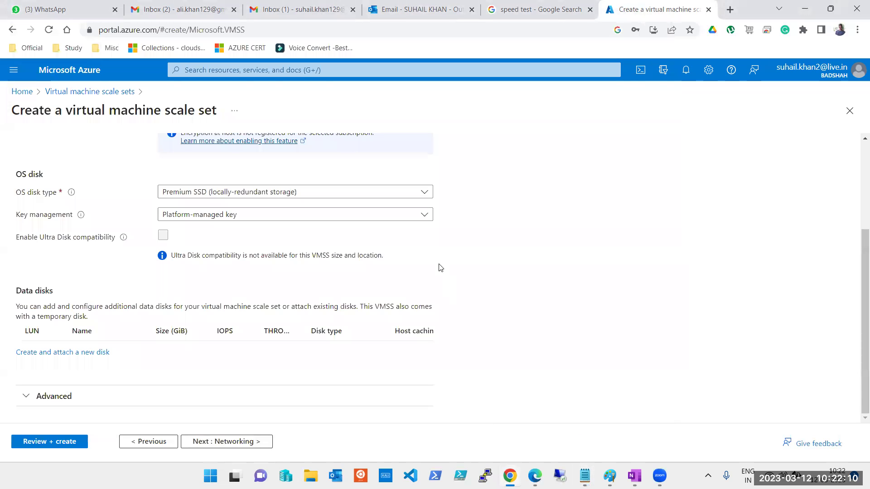
Step: Examine the disk encryption, OS disk and data disk settings, and continue to the Networking settings
scroll(488, 324, "up", 1)
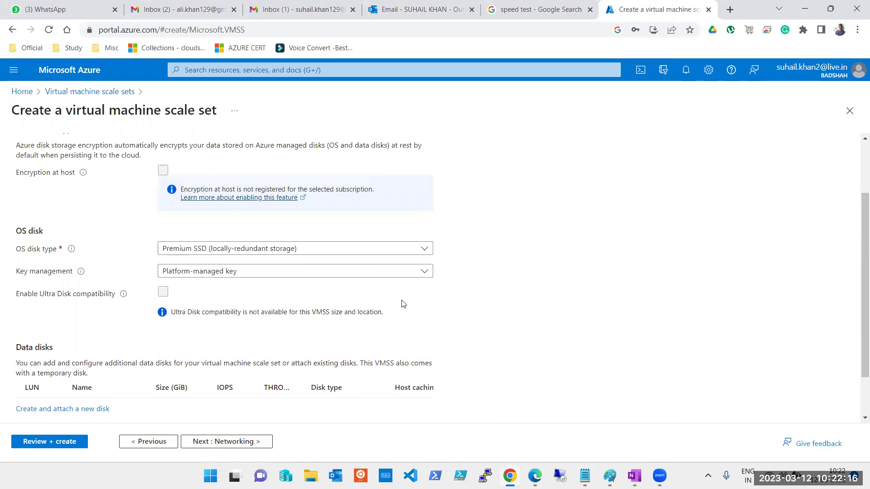
scroll(279, 290, "up", 2)
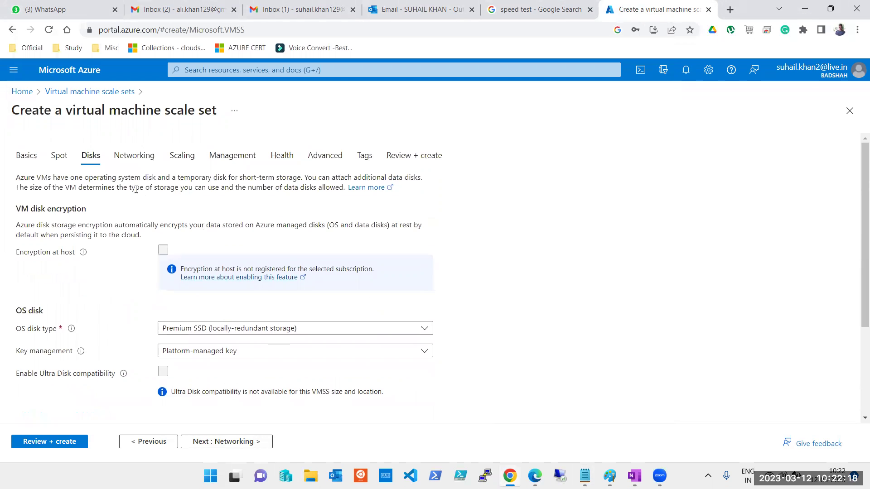
scroll(175, 199, "down", 3)
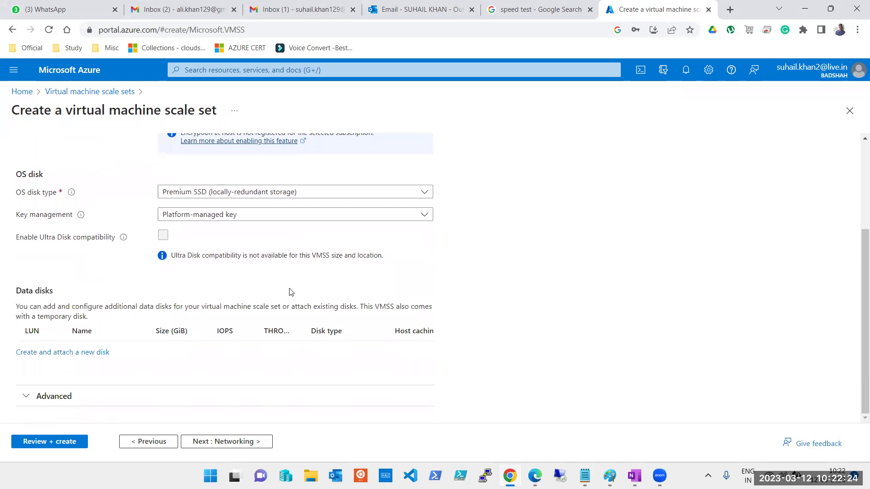
scroll(291, 292, "up", 3)
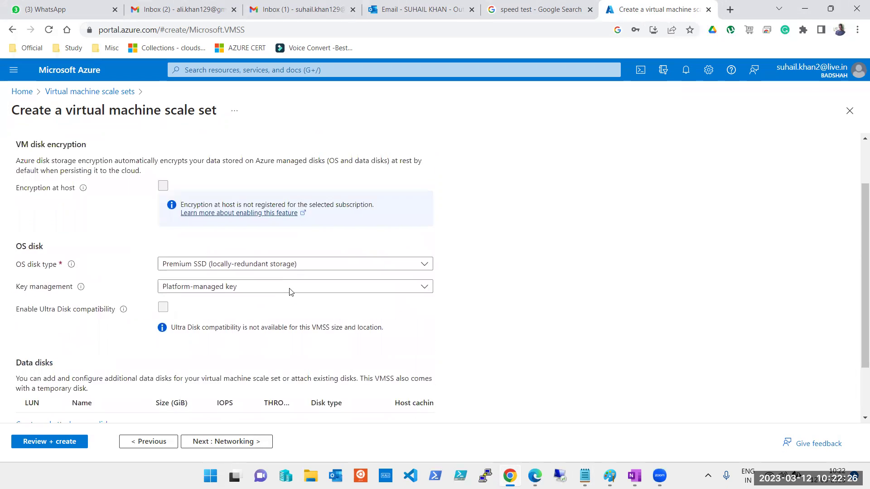
scroll(72, 290, "down", 3)
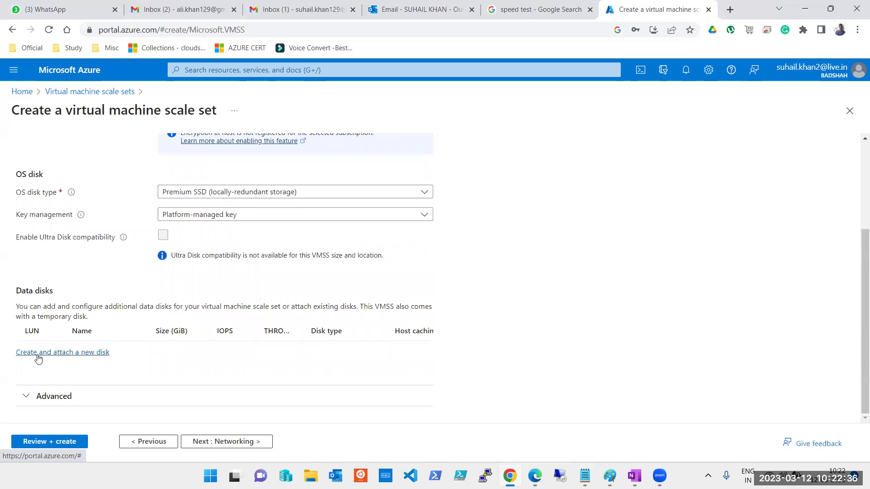
scroll(188, 255, "up", 3)
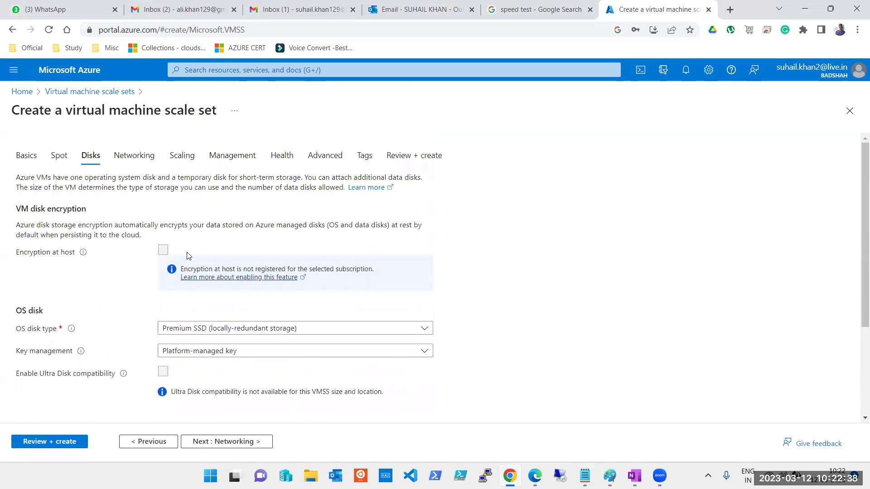
left_click(255, 446)
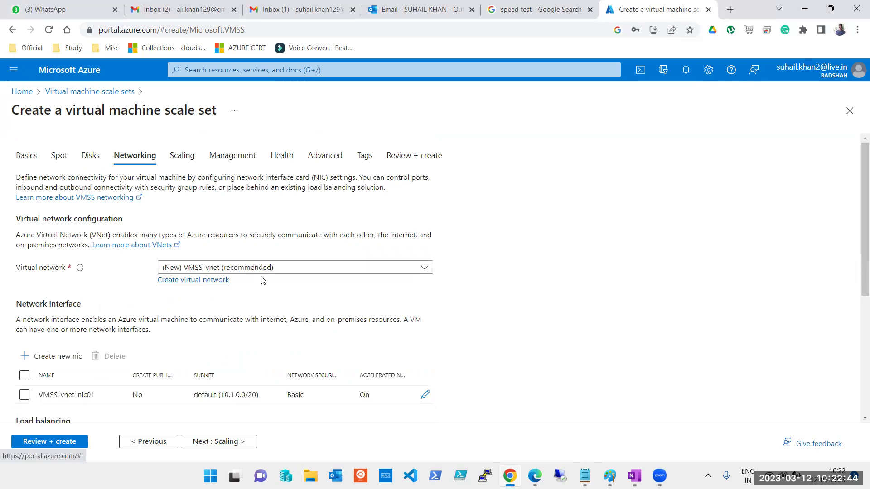
Step: Set the load balancing option to None in the Networking settings and continue to the Scaling settings
scroll(365, 292, "down", 1)
scroll(367, 290, "down", 4)
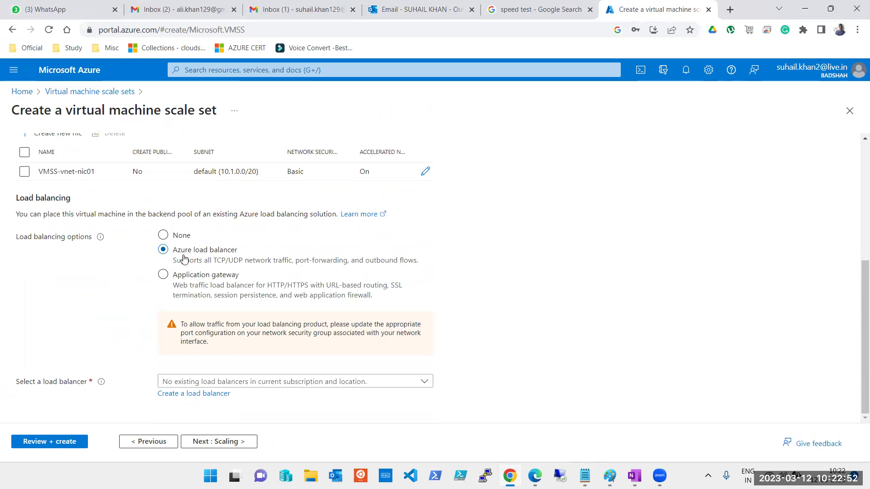
left_click(163, 235)
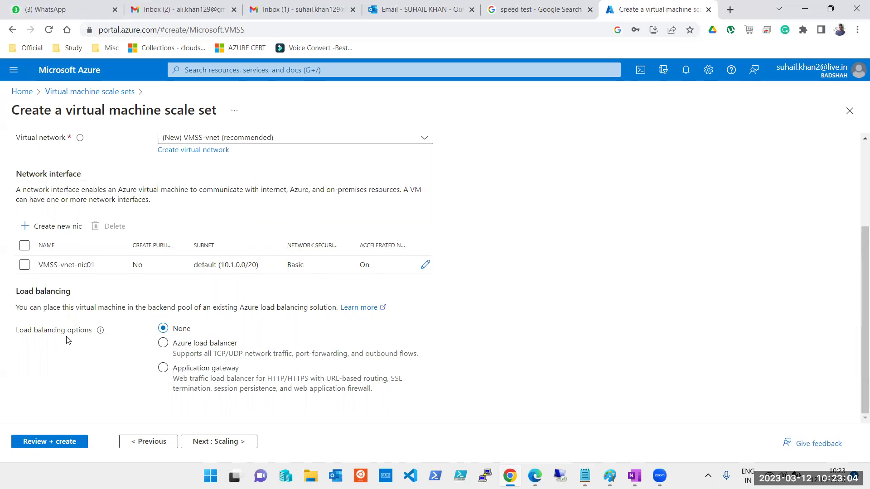
left_click(222, 445)
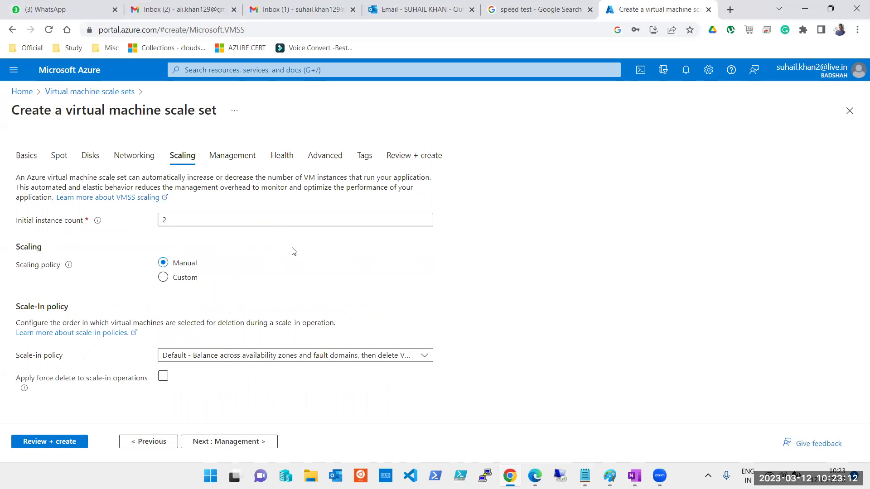
Step: Set the initial instance count to 3
double_click(222, 216)
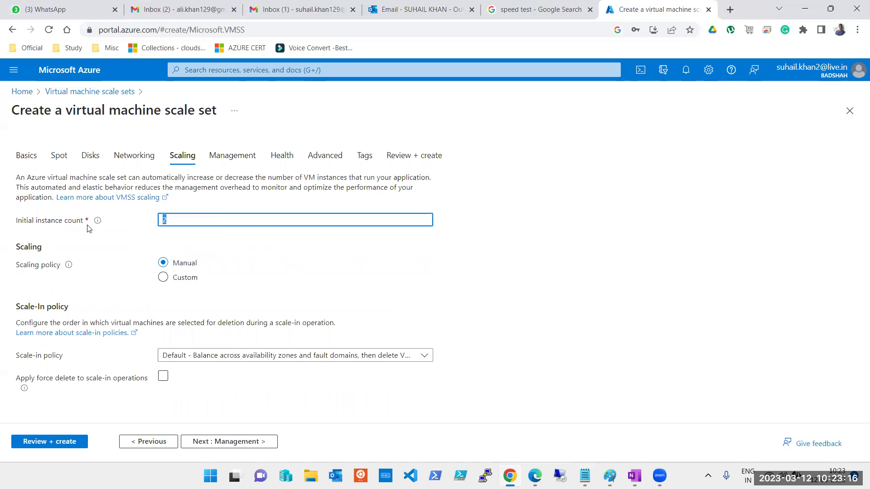
type("3")
left_click(570, 244)
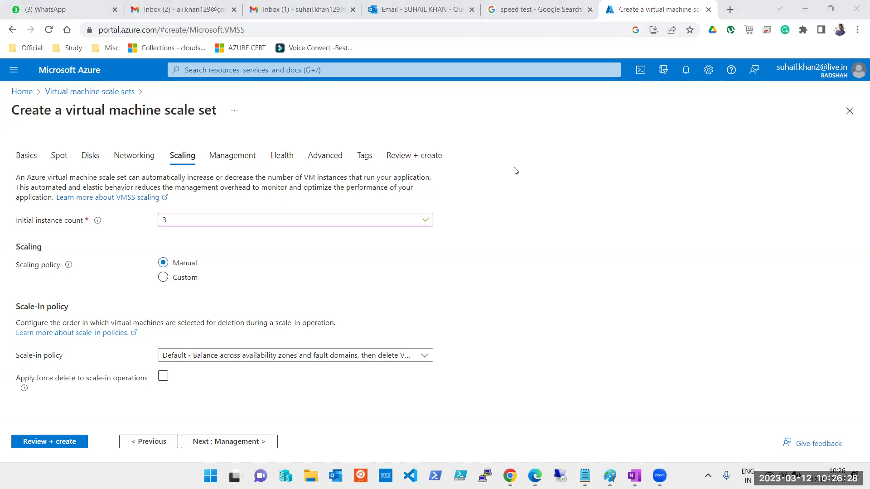
Step: Preview the autoscale fields of the Custom scaling policy and return the policy to Manual
left_click(186, 279)
scroll(227, 312, "down", 3)
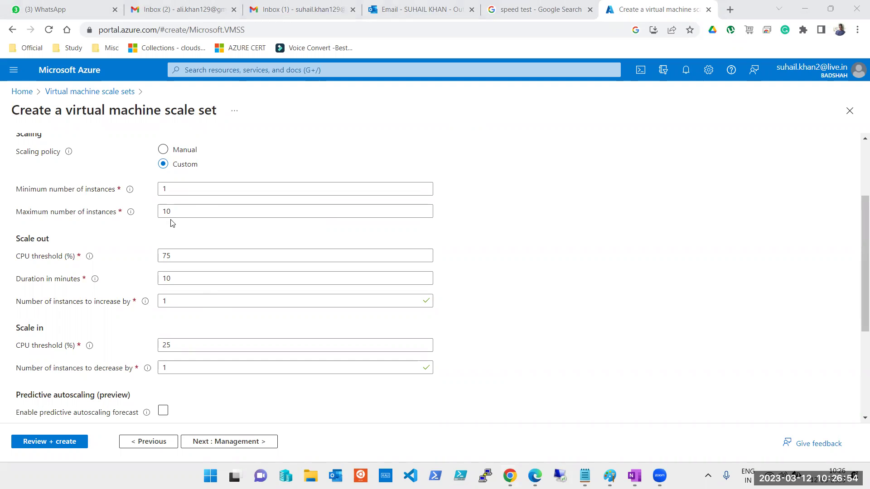
left_click(165, 151)
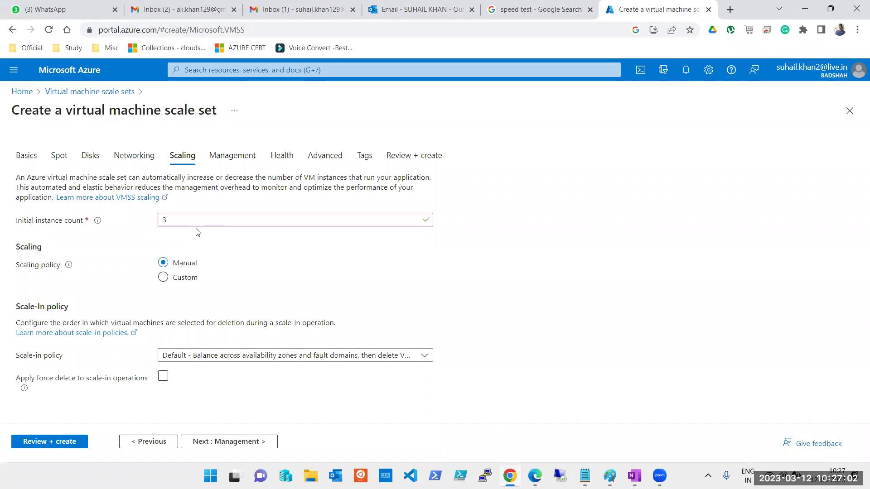
left_click(163, 277)
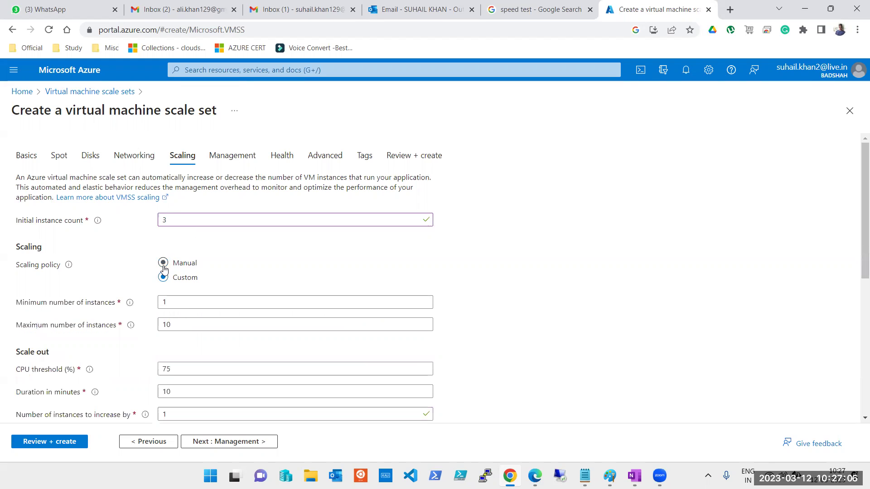
left_click(163, 265)
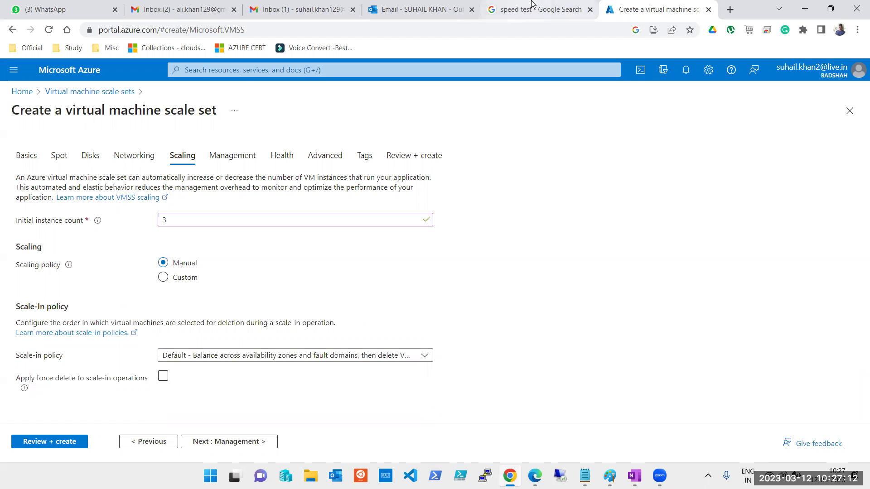
Step: Search Google for "SAM solarwinds" in a new browser tab and open the Comparitech dashboard screenshot from the image results
left_click(729, 9)
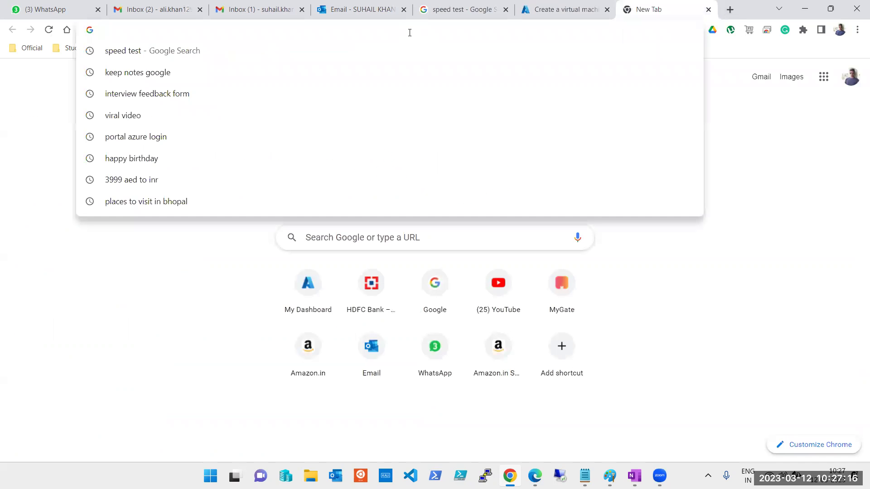
type("SAM")
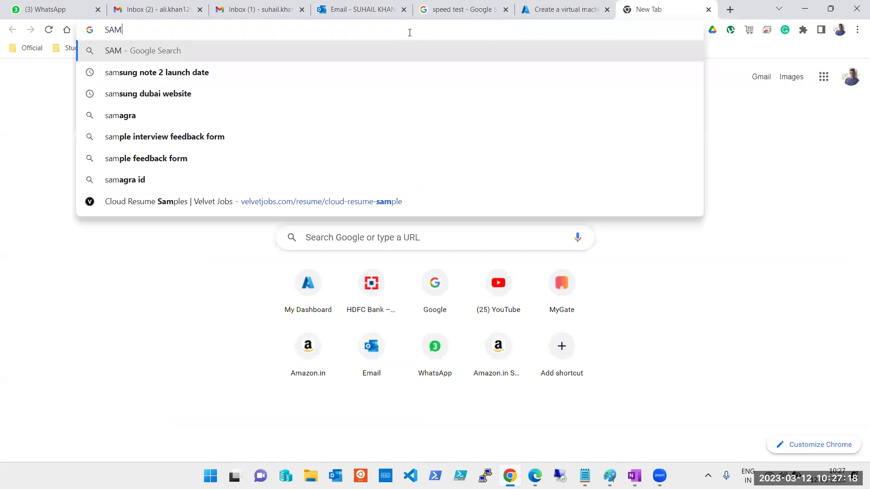
type(" solarwinds")
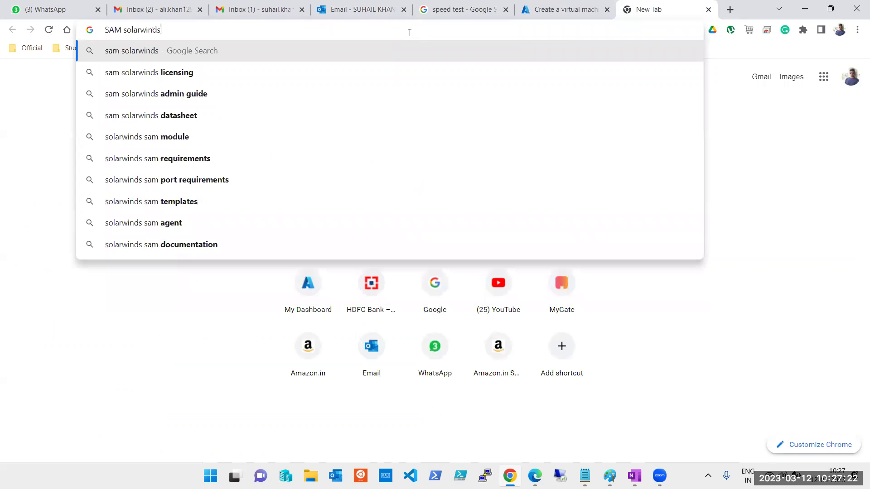
key("Return")
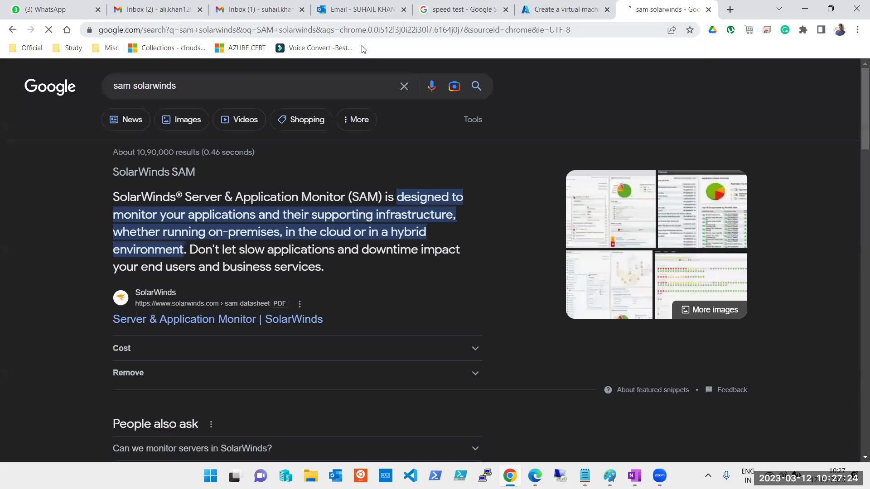
left_click(179, 128)
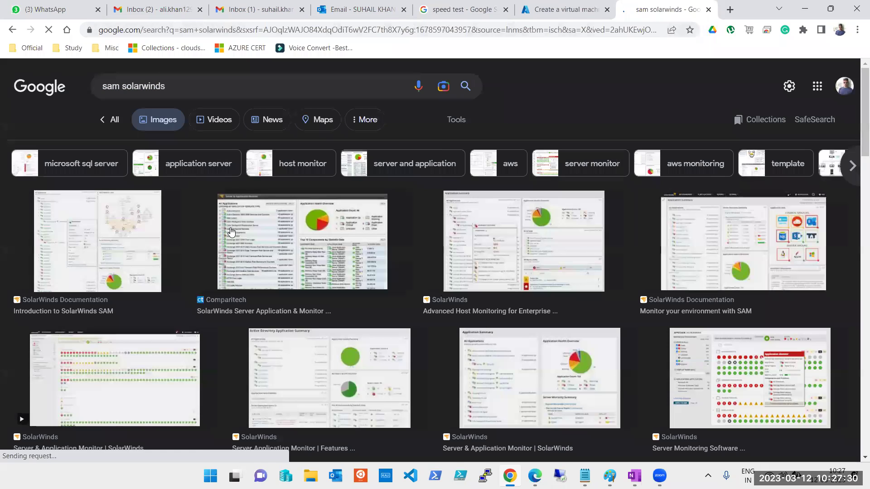
left_click(276, 249)
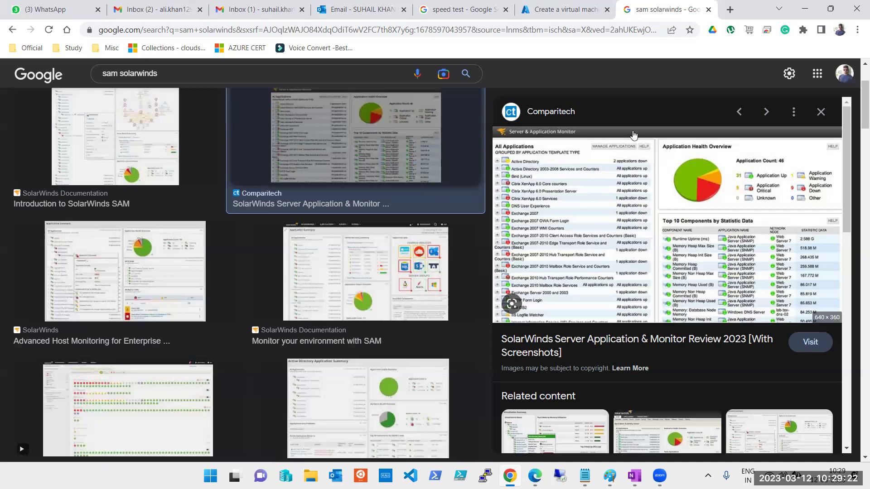
Step: Return to the scale set form in the Azure portal, check the Basics settings, and reopen the Scaling settings
left_click(557, 7)
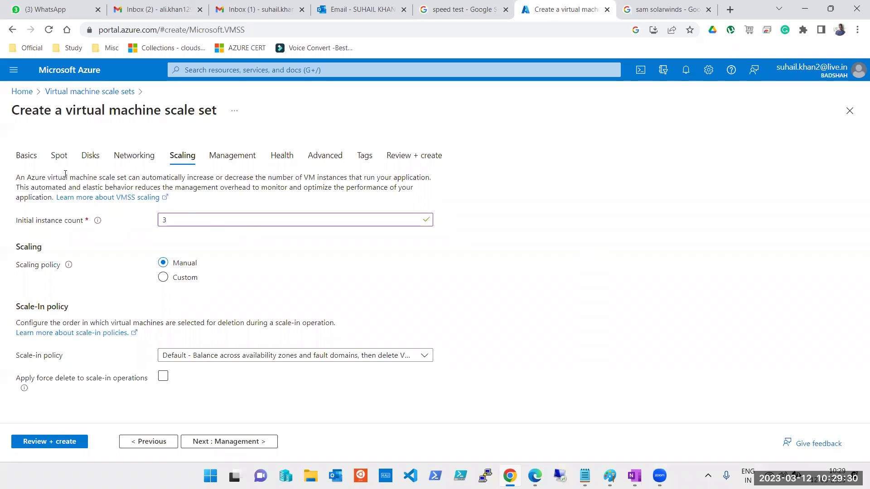
left_click(27, 155)
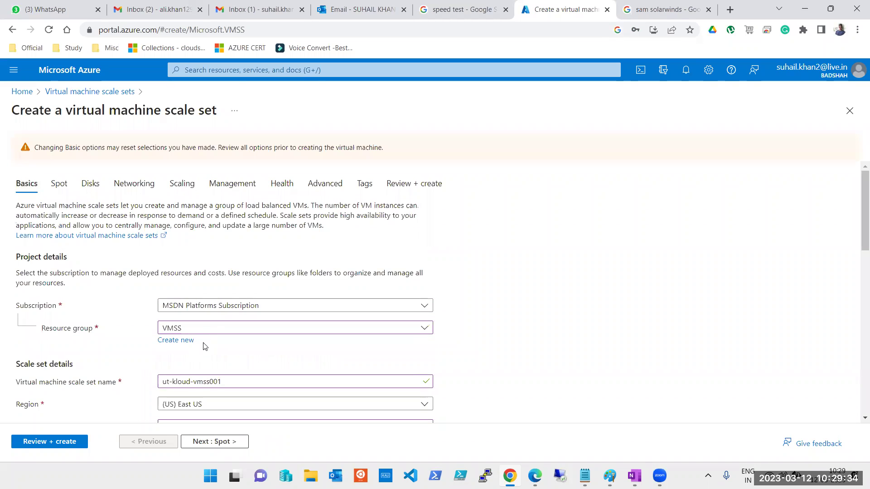
left_click(173, 182)
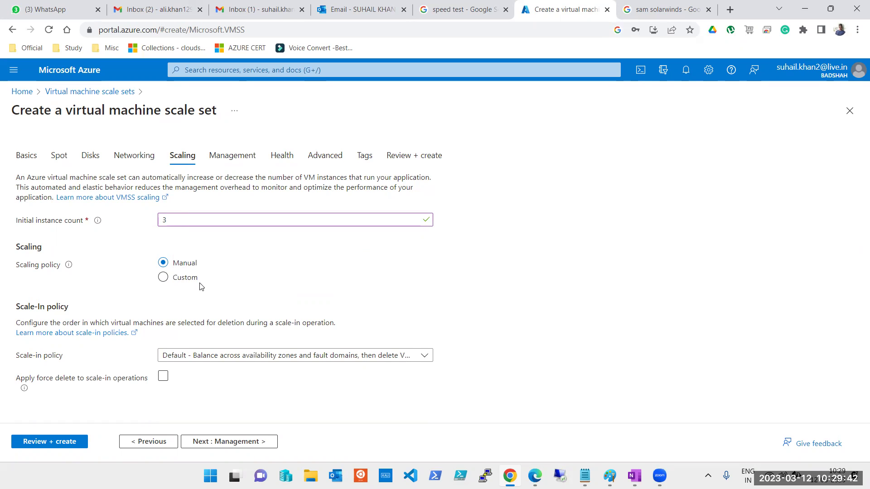
Step: Compare the Custom scaling policy's scale-out and scale-in fields with the Manual policy, leaving Manual selected
left_click(185, 278)
scroll(308, 312, "down", 4)
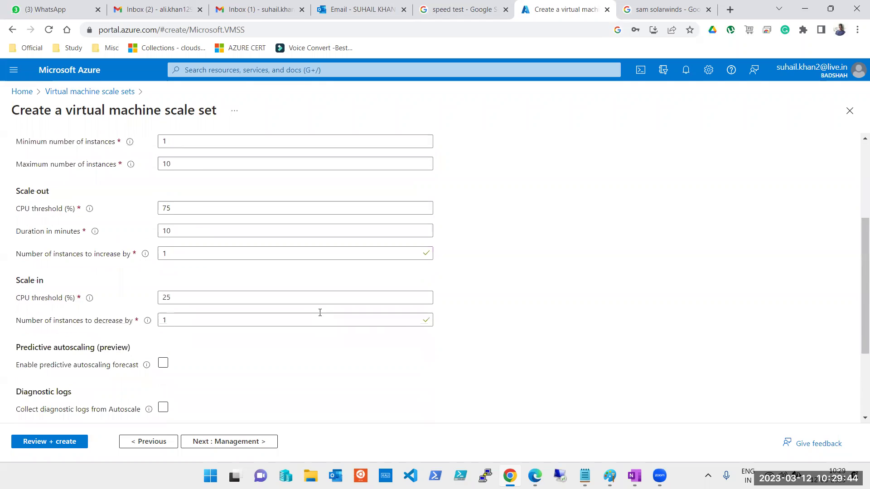
scroll(204, 313, "up", 3)
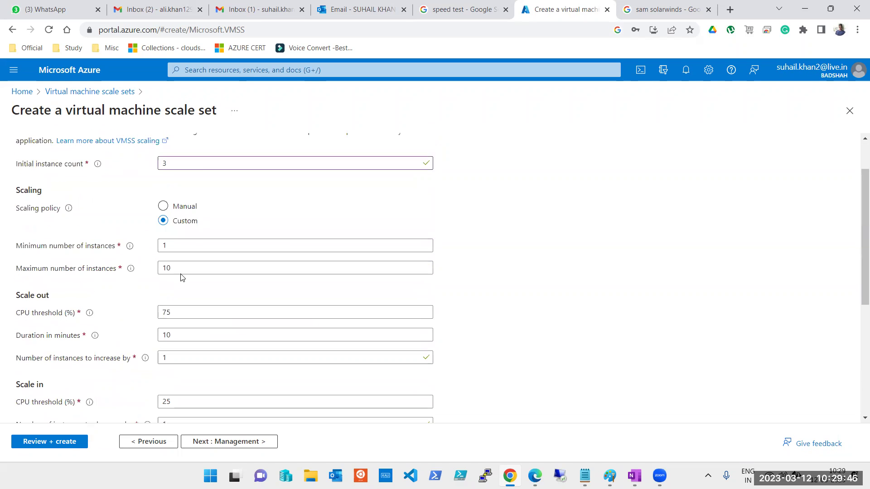
left_click(162, 207)
left_click(163, 278)
left_click(163, 263)
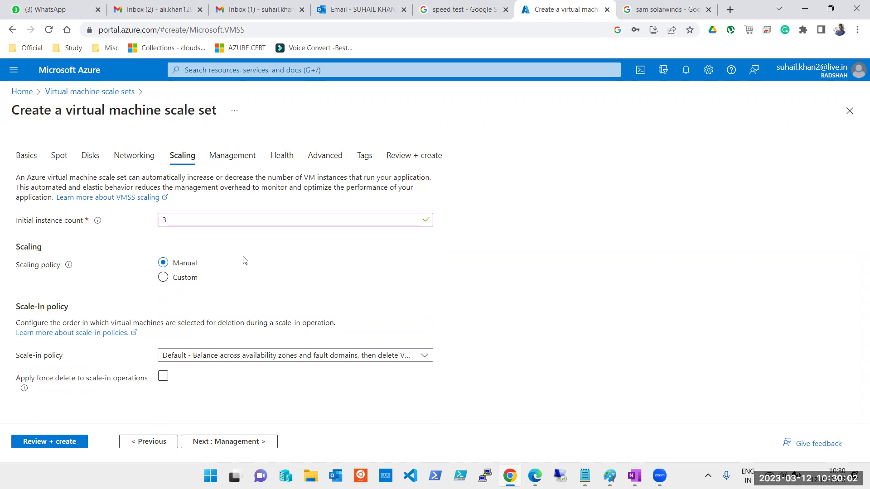
Step: Set the scaling policy to Custom and look over its instance limits and CPU thresholds
left_click(166, 279)
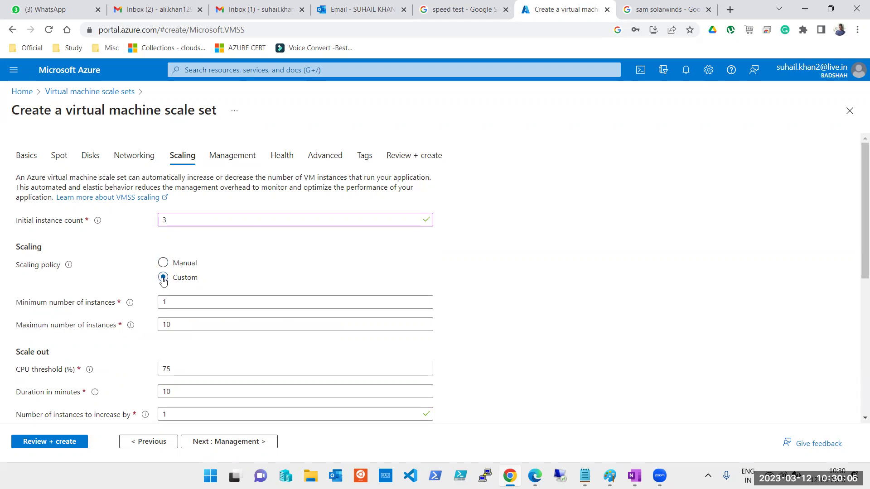
scroll(301, 272, "down", 1)
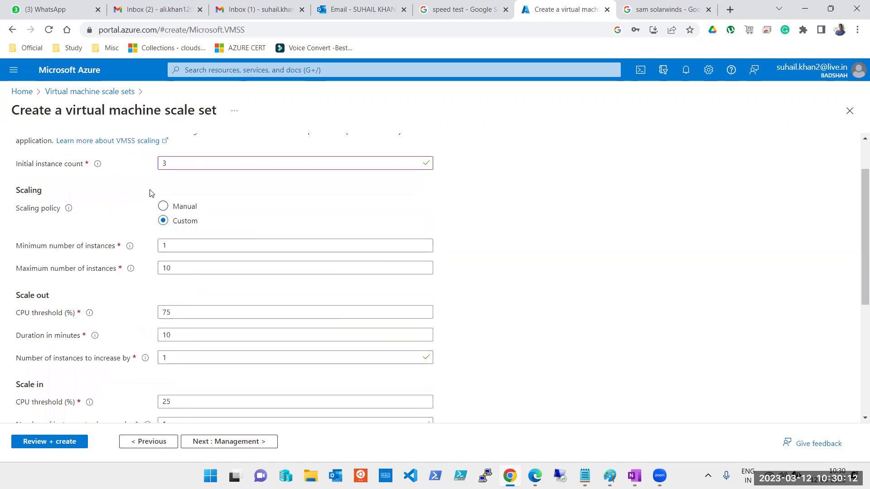
scroll(163, 189, "up", 1)
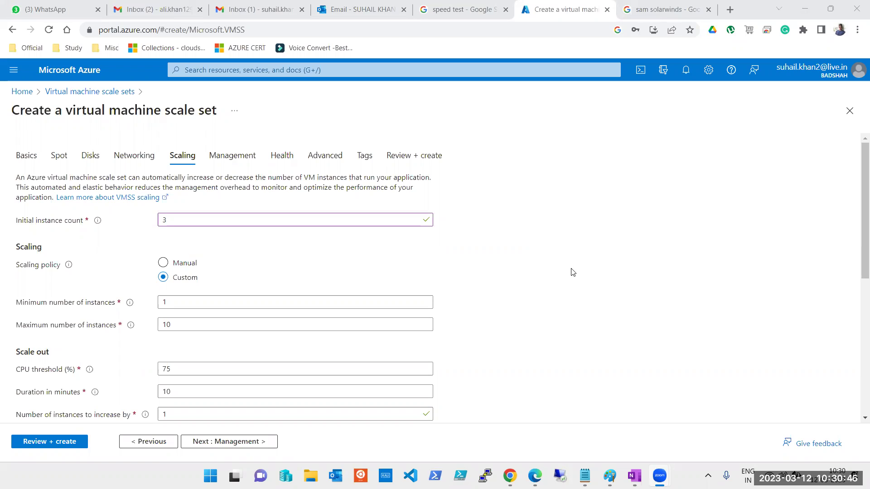
Step: Compare the initial instance count with the minimum number of instances, and examine the scale-out and scale-in rules
double_click(178, 302)
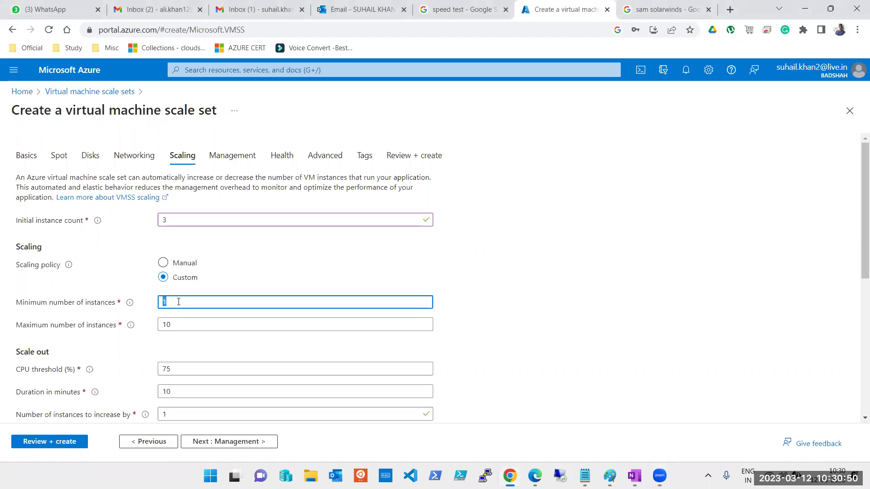
double_click(193, 221)
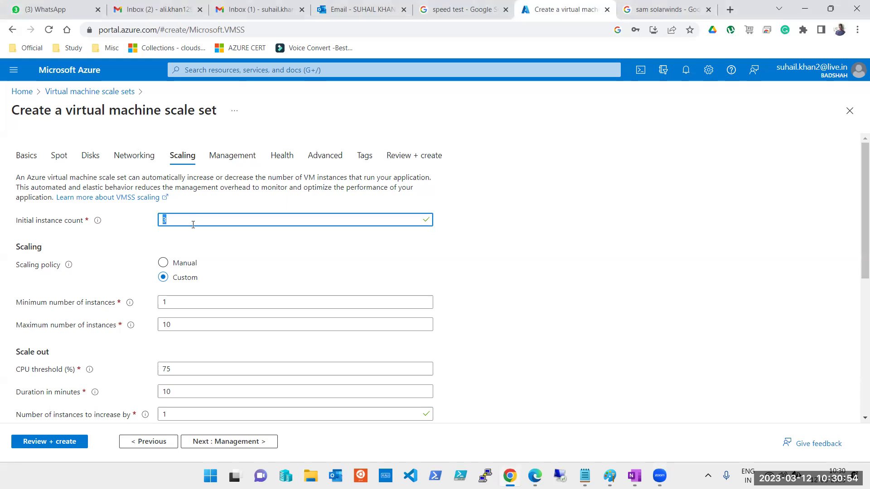
double_click(183, 303)
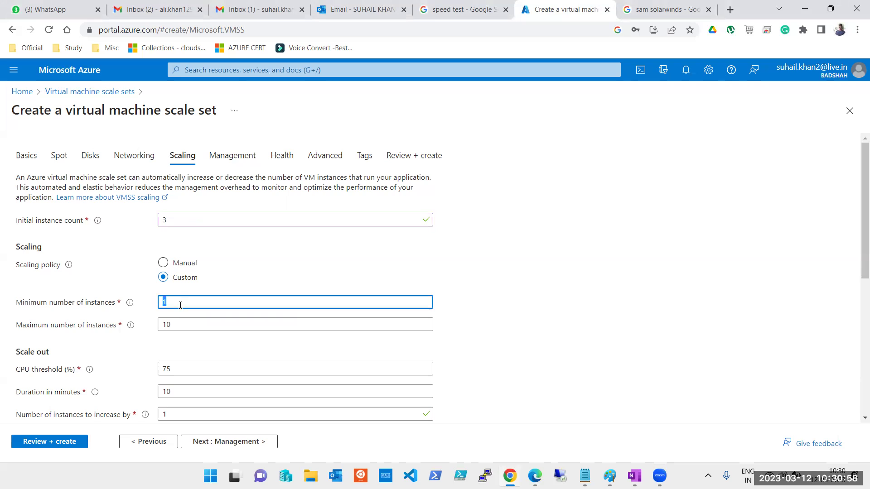
scroll(181, 304, "down", 1)
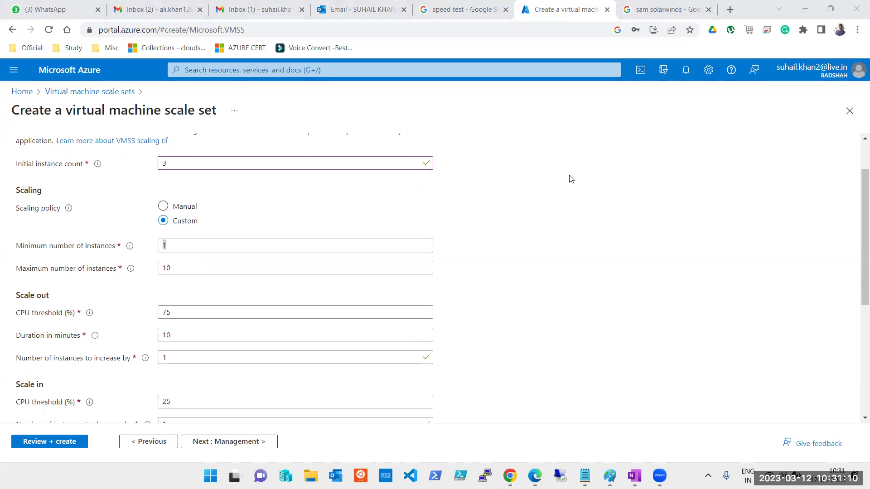
left_click(180, 245)
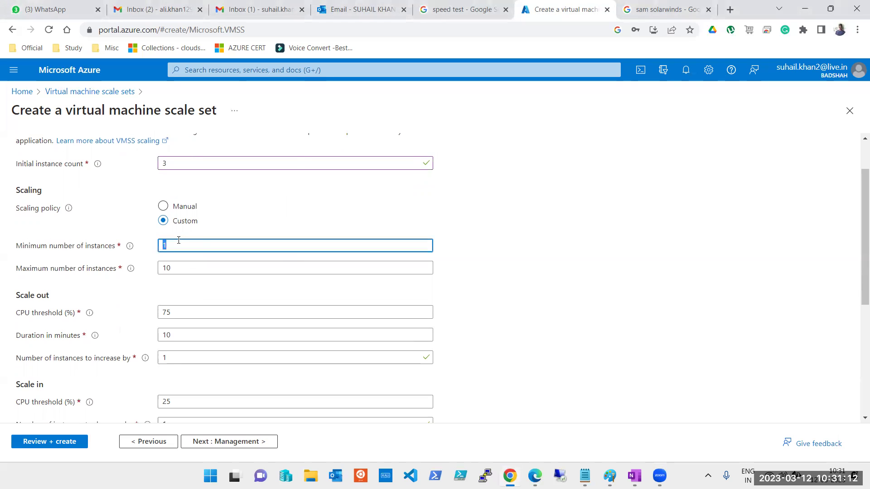
left_click(186, 164)
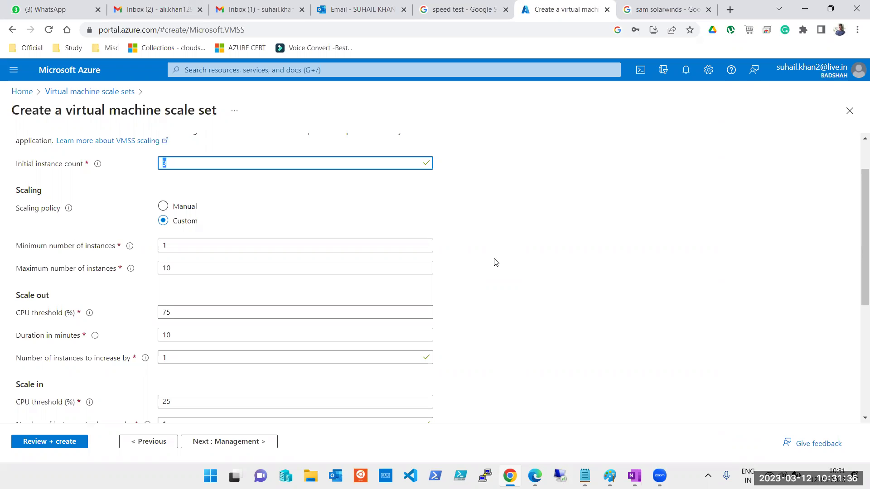
left_click(515, 307)
scroll(516, 296, "down", 1)
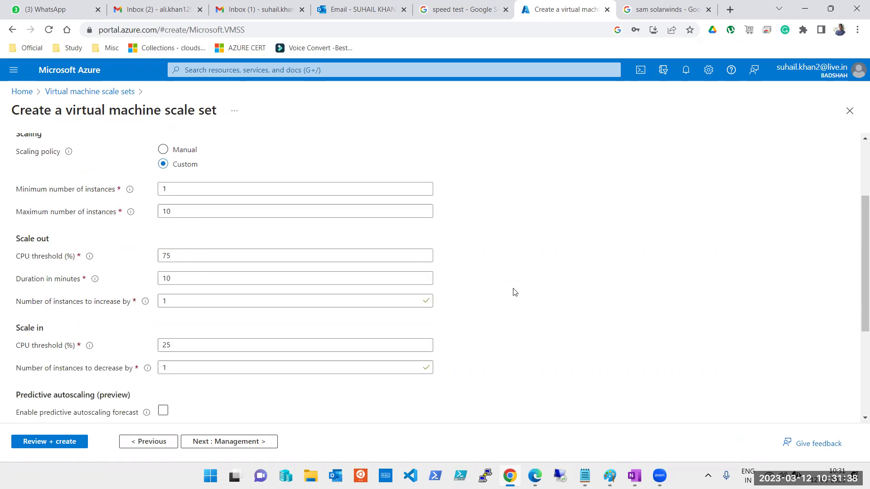
scroll(244, 209, "up", 2)
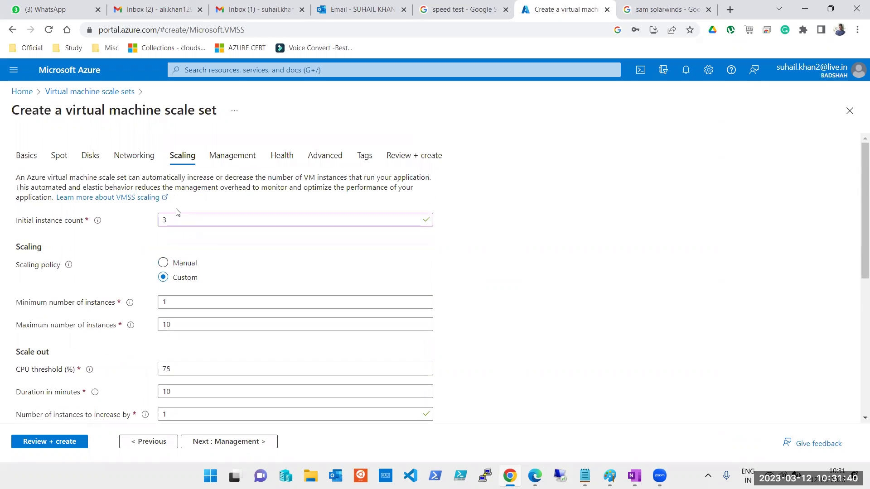
scroll(179, 218, "down", 2)
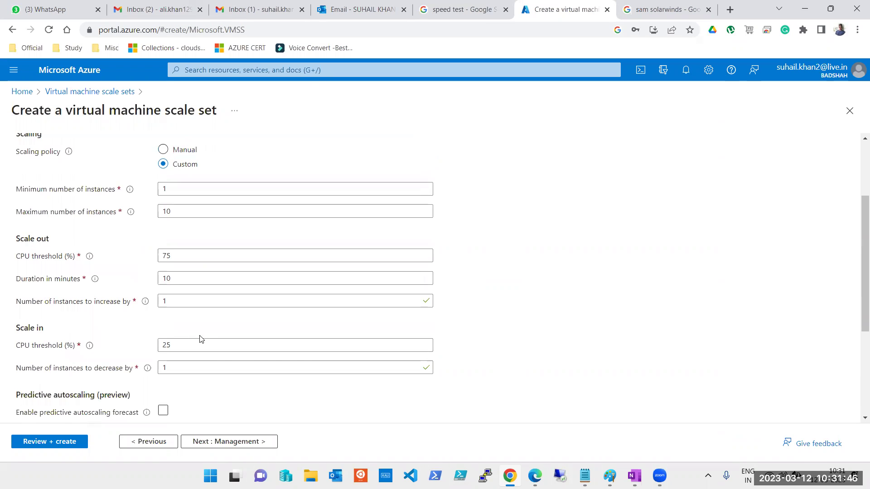
scroll(200, 324, "up", 3)
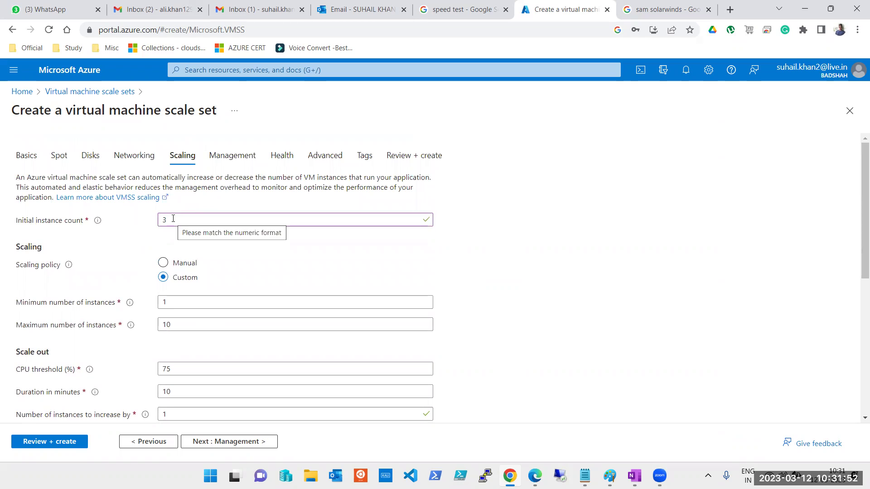
double_click(178, 300)
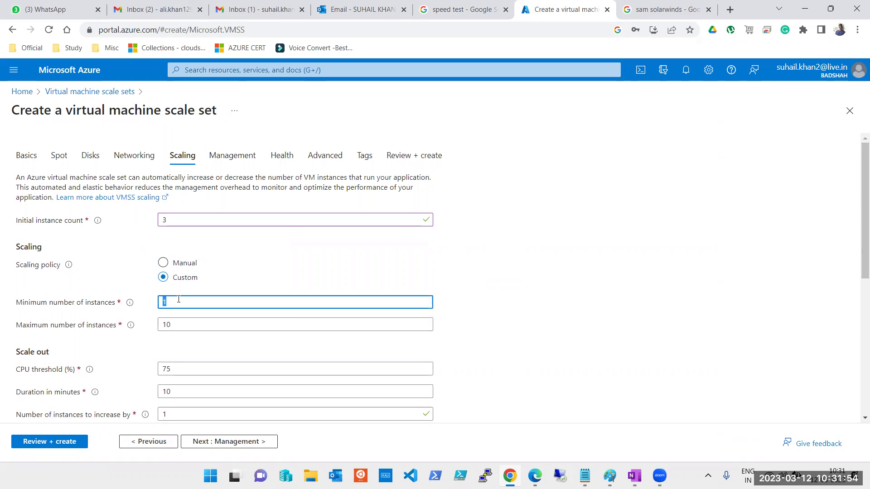
Step: Set the minimum number of instances to 2 and compare the scale-out CPU threshold with the scale-in CPU threshold
type("2")
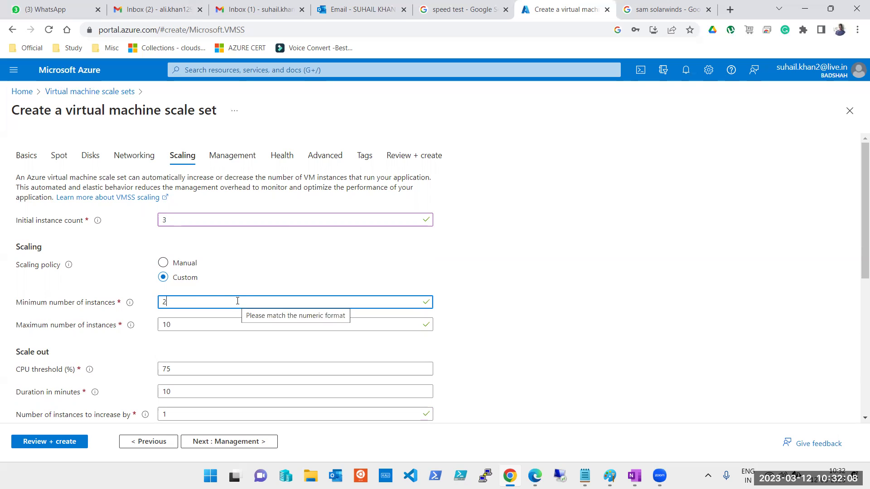
scroll(229, 346, "down", 3)
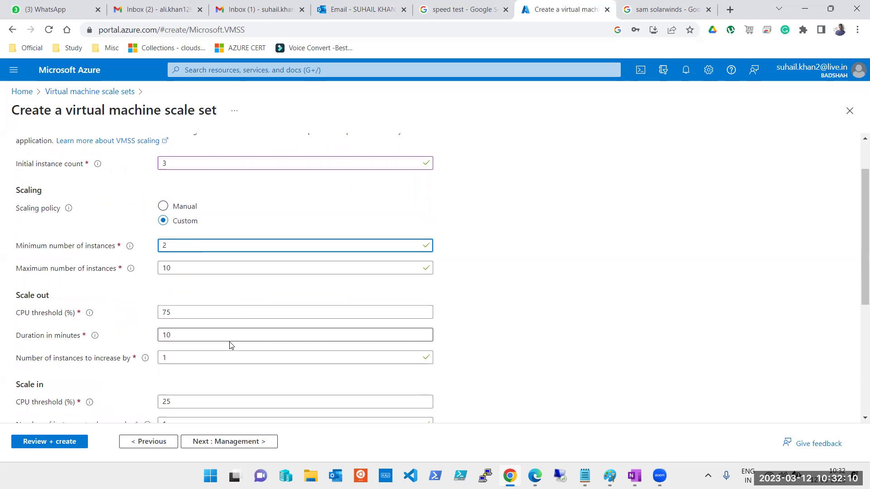
double_click(167, 345)
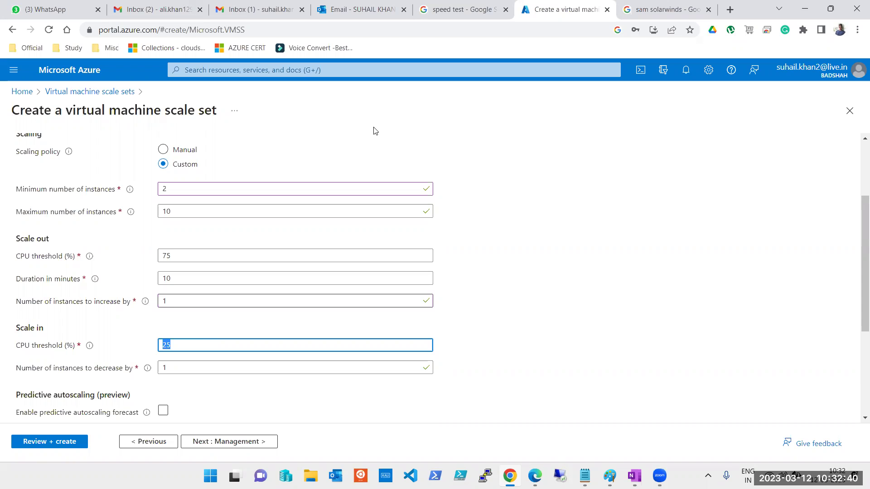
double_click(185, 250)
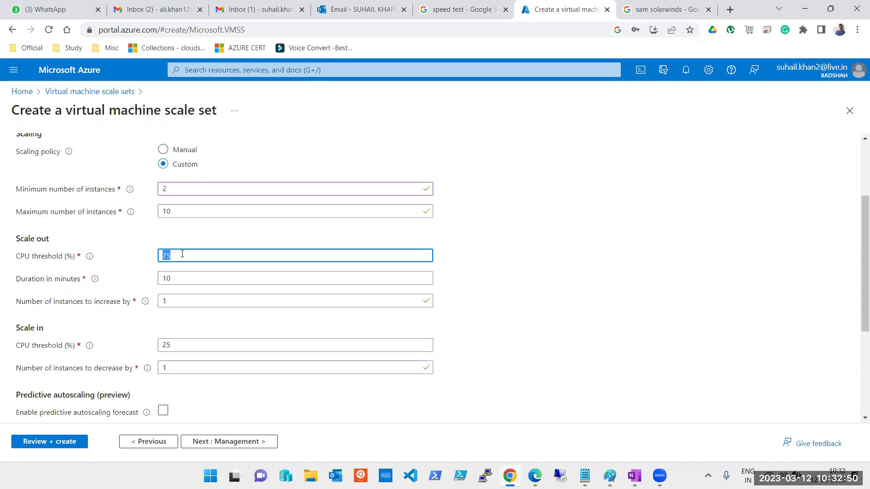
double_click(177, 344)
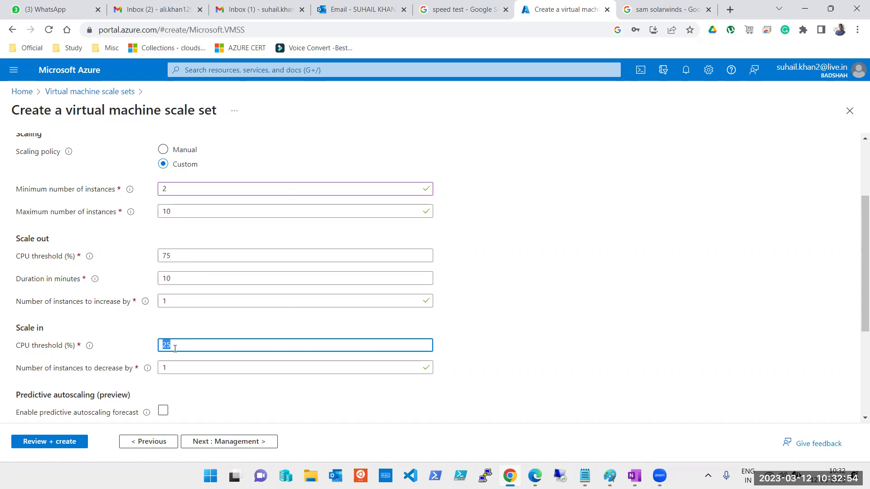
double_click(179, 211)
double_click(167, 255)
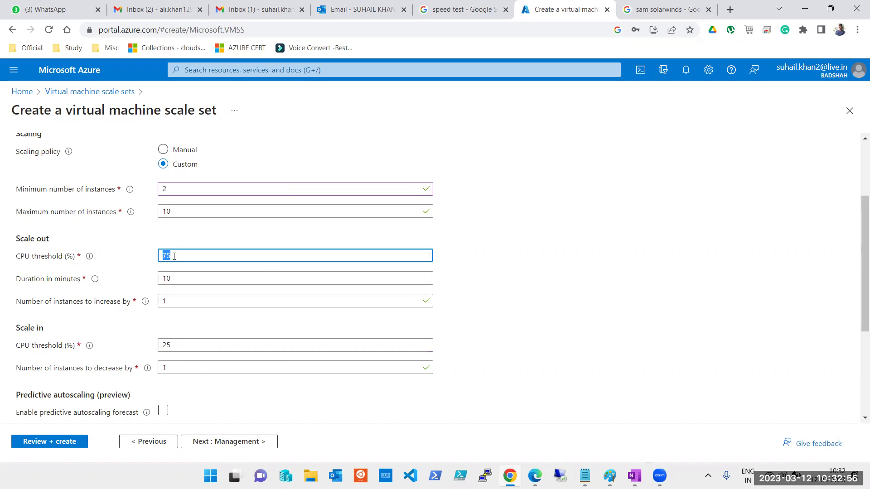
double_click(187, 345)
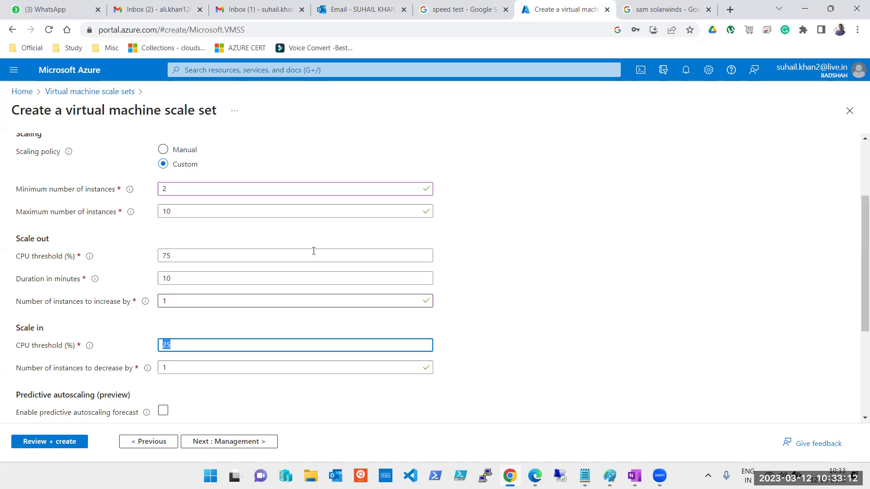
double_click(193, 255)
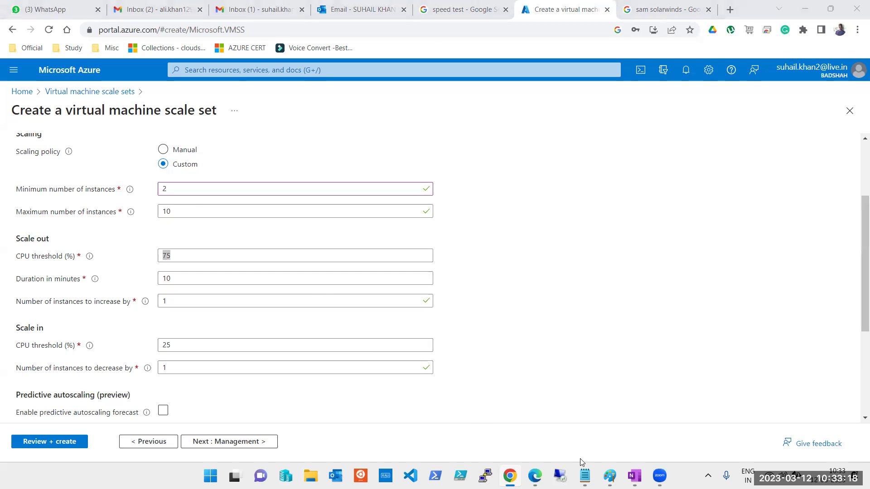
Step: Open Task Manager, sort the running processes by highest memory usage to examine the load, and close it
key("ctrl+shift+Escape")
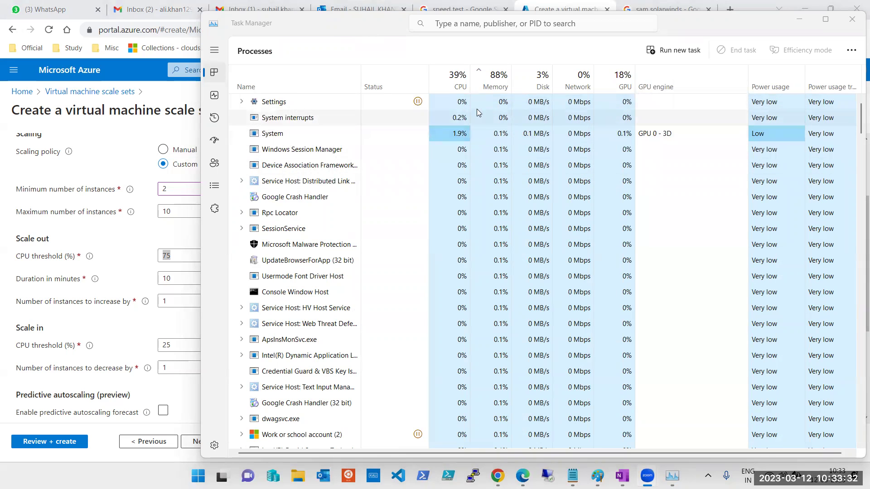
left_click(293, 118)
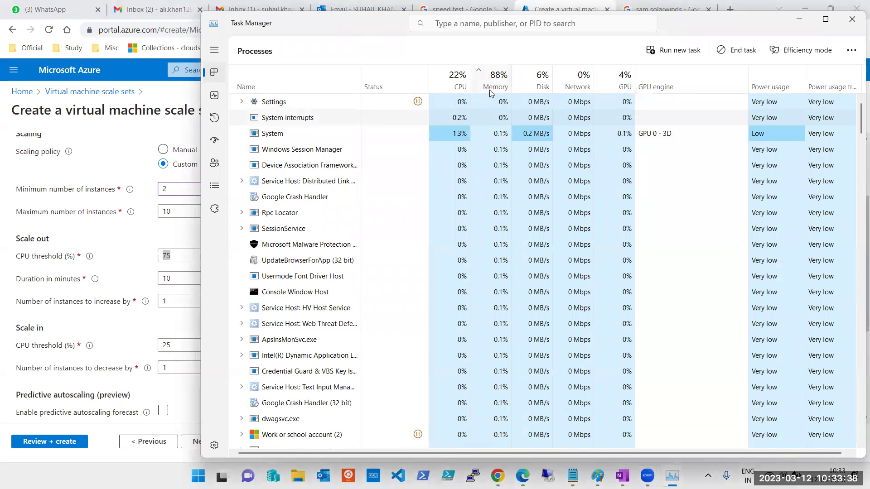
left_click(478, 73)
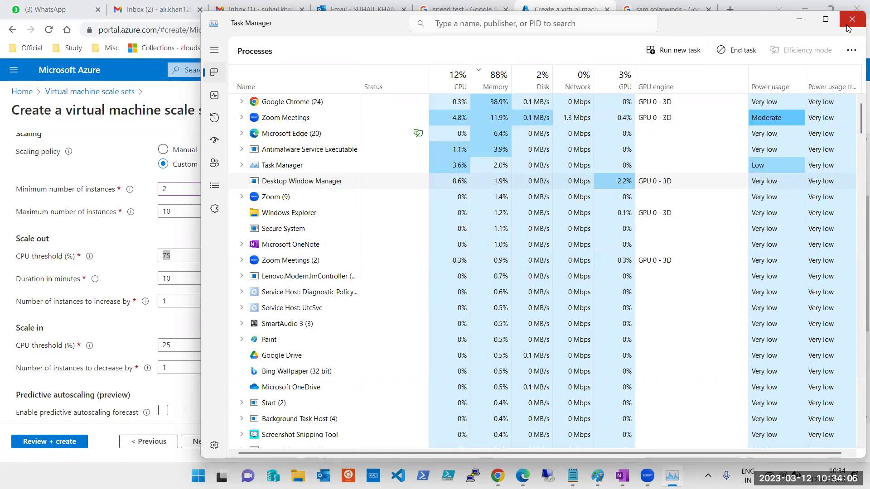
left_click(848, 28)
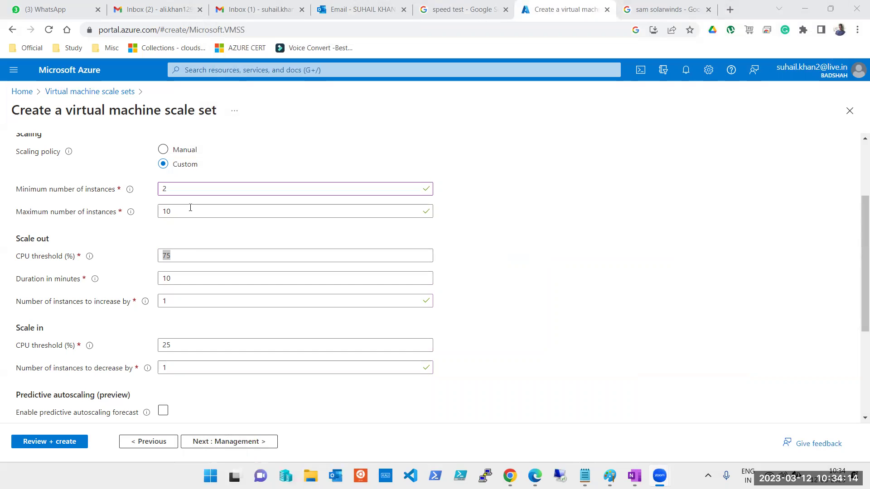
Step: Review the initial, minimum and maximum instance counts along with the scale-out CPU threshold
scroll(172, 202, "up", 3)
double_click(175, 220)
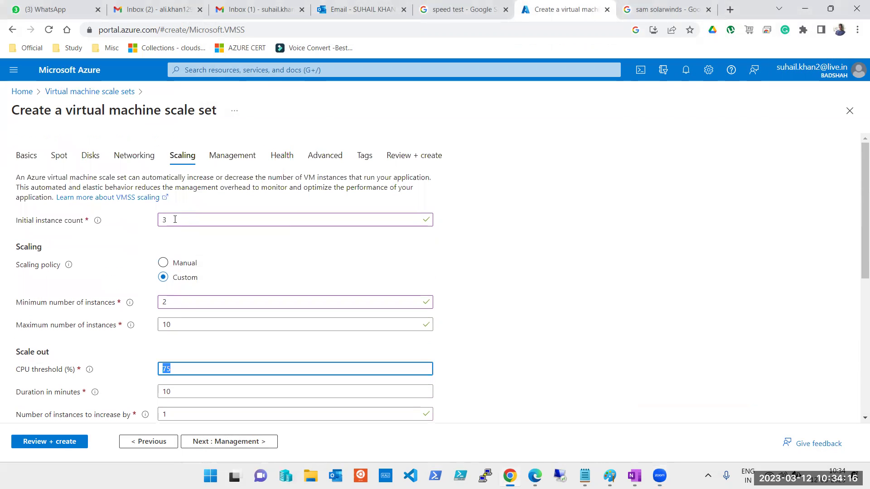
double_click(174, 302)
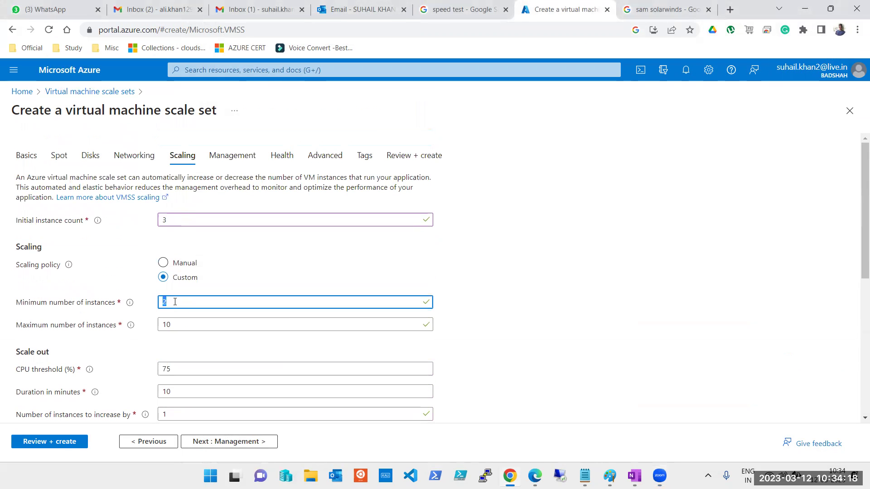
left_click(183, 324)
double_click(173, 326)
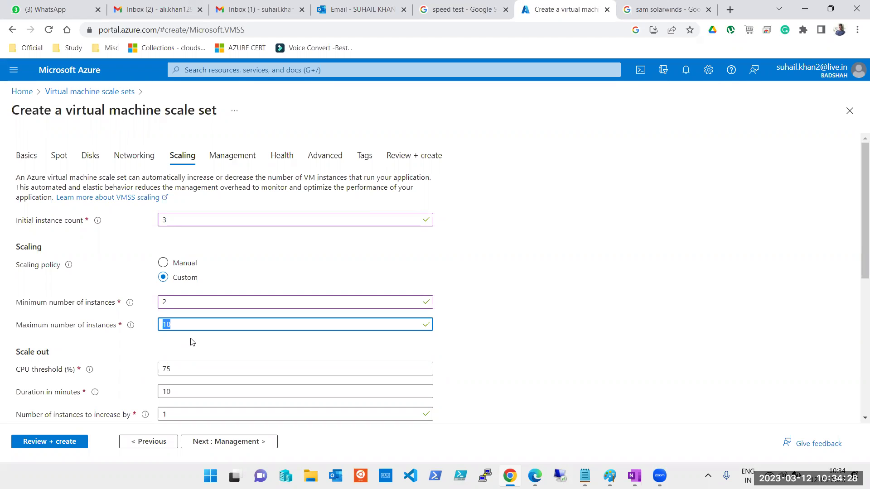
scroll(197, 297, "down", 1)
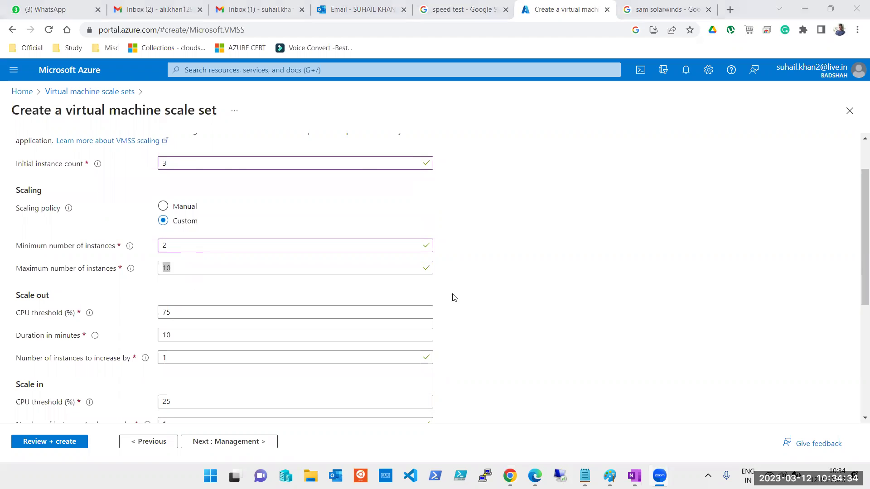
left_click(267, 308)
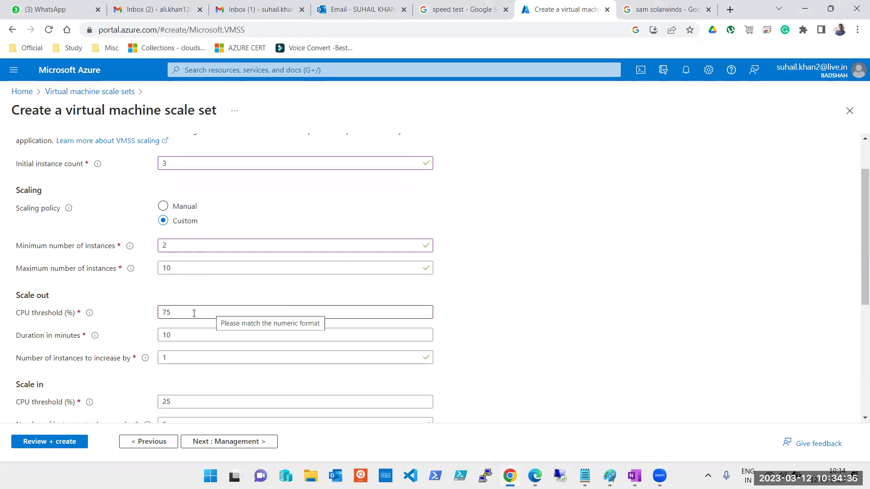
scroll(195, 313, "down", 1)
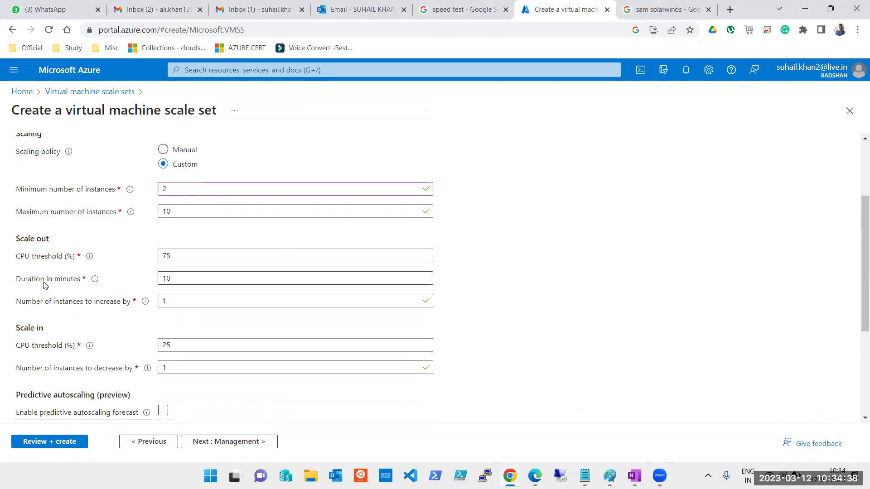
Step: Try a scale-out duration of 1 minute, and set the duration to 5 minutes
double_click(159, 277)
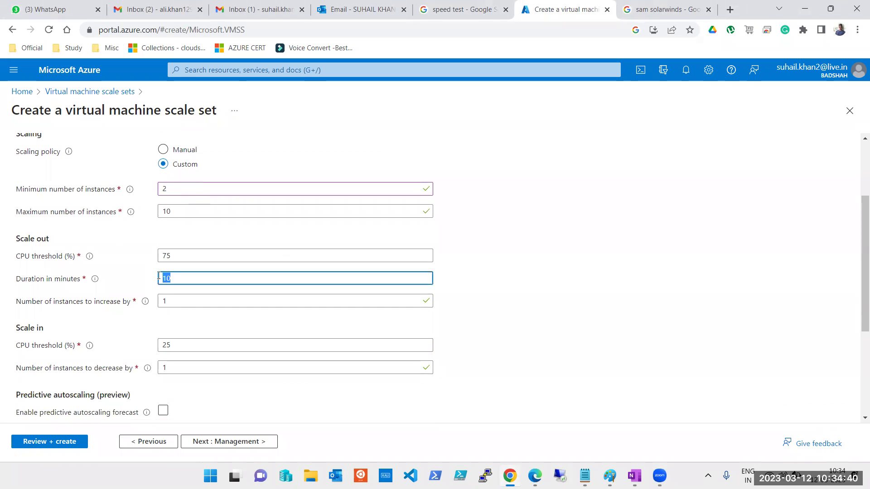
type("5")
double_click(205, 279)
type("1")
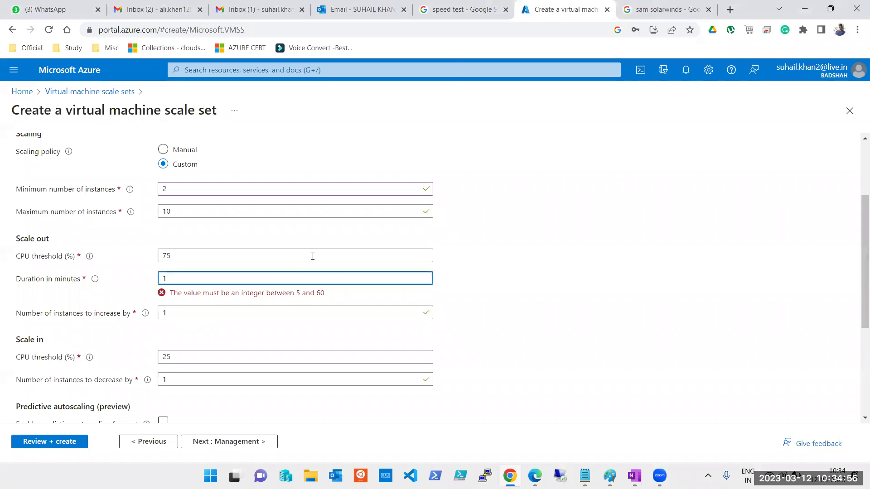
double_click(190, 277)
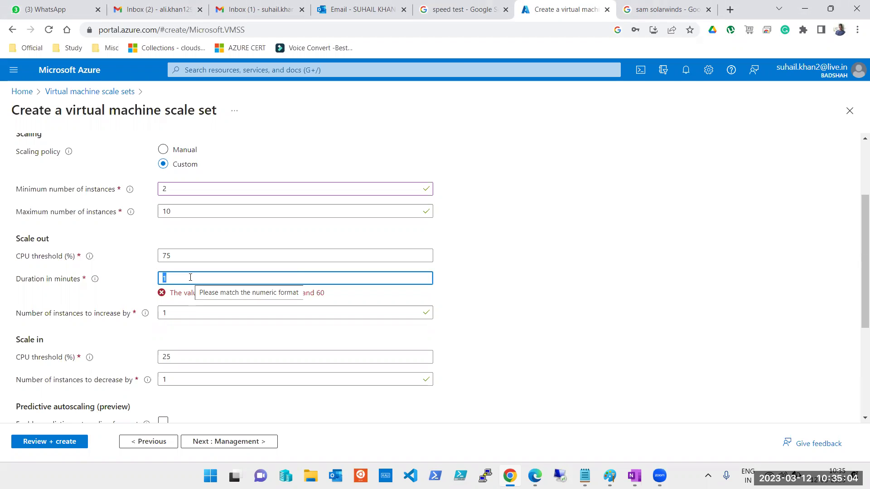
type("5")
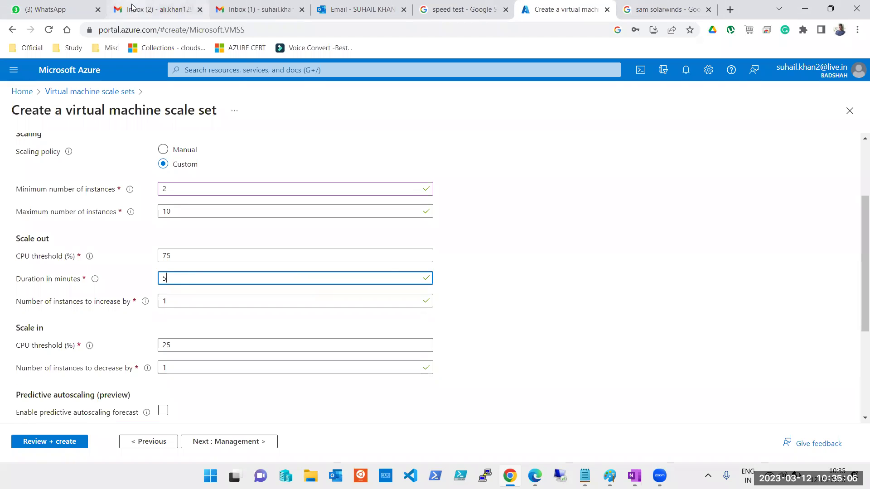
left_click(529, 268)
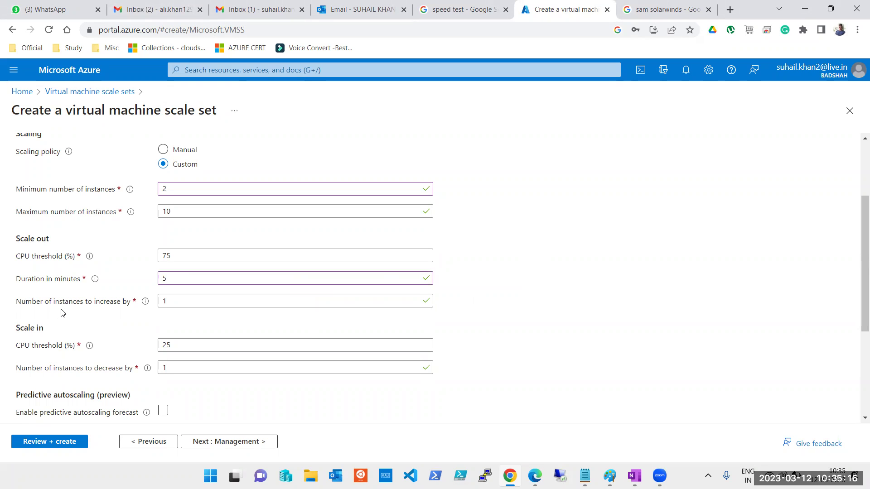
Step: Check the maximum instance count against the scale-out increment, and set the number of instances to increase by to 2
double_click(171, 209)
double_click(176, 301)
double_click(183, 210)
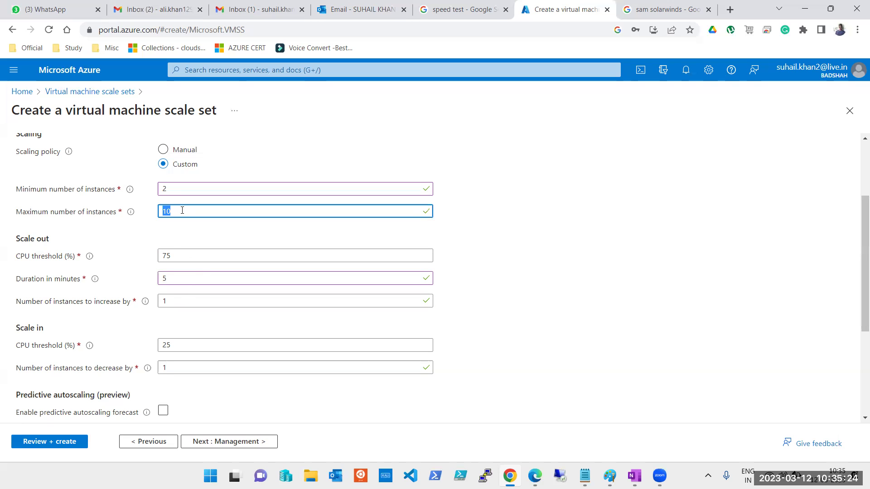
double_click(191, 303)
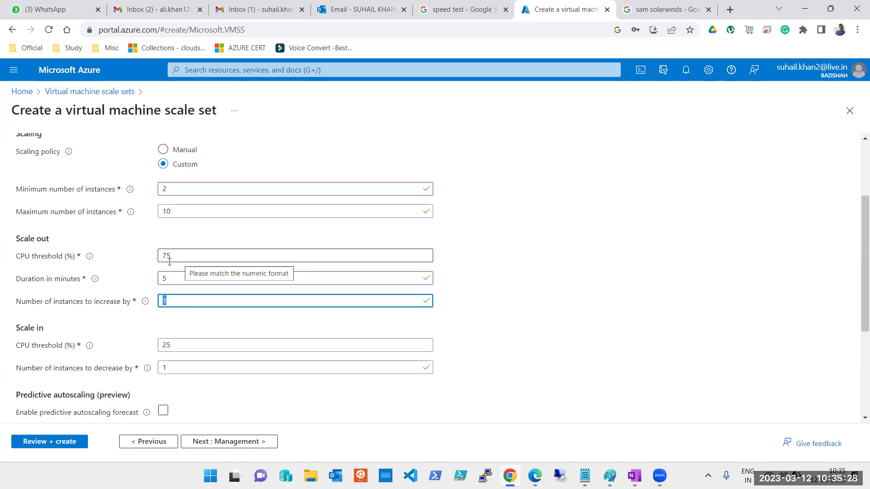
double_click(175, 280)
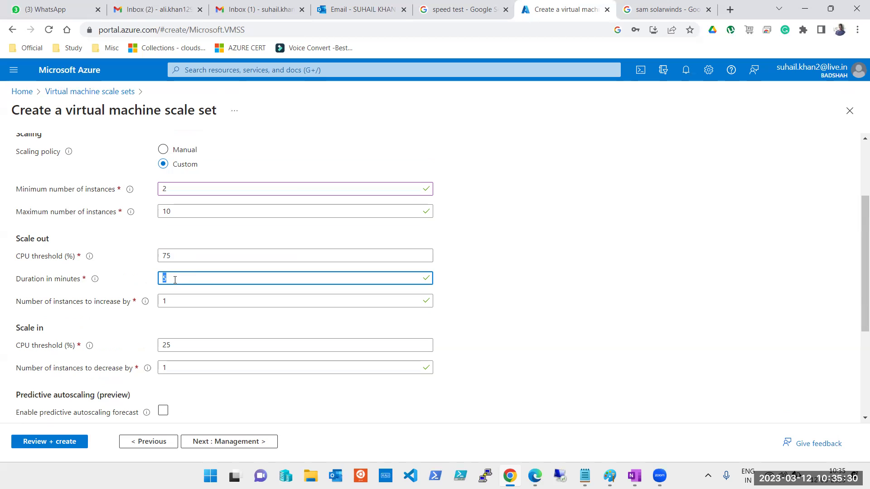
double_click(188, 303)
type("2")
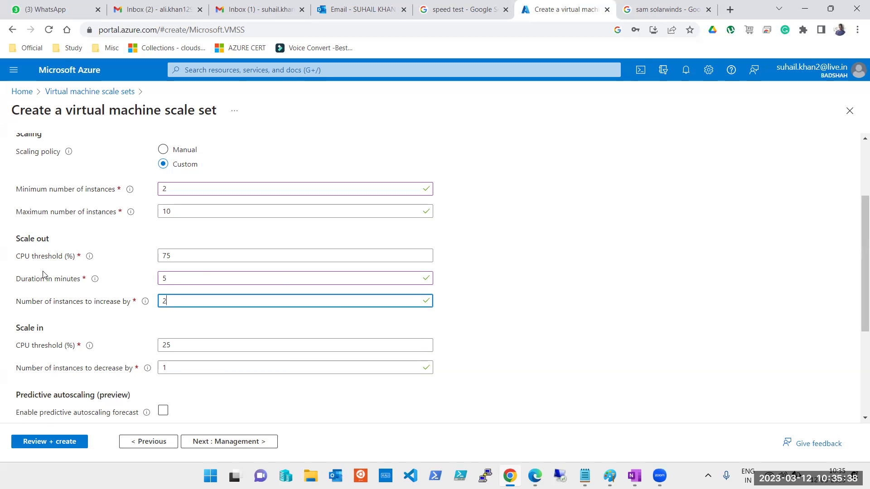
Step: Set the scale-in CPU threshold to 15% and the number of instances to decrease by to 1
scroll(70, 274, "down", 2)
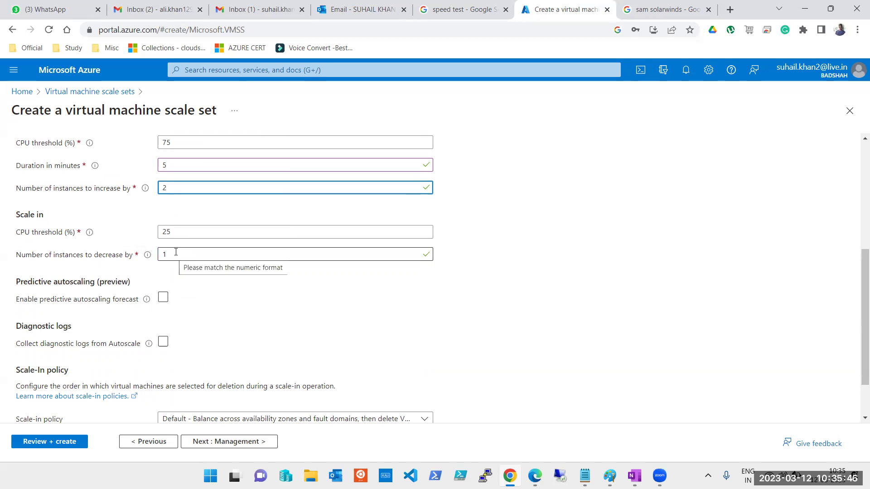
double_click(172, 231)
type("15")
left_click(261, 317)
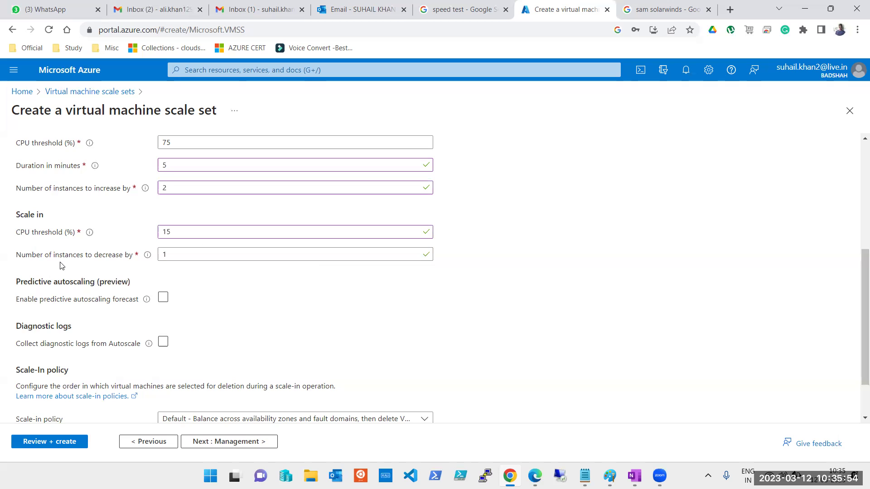
double_click(187, 256)
type("2")
left_click(222, 312)
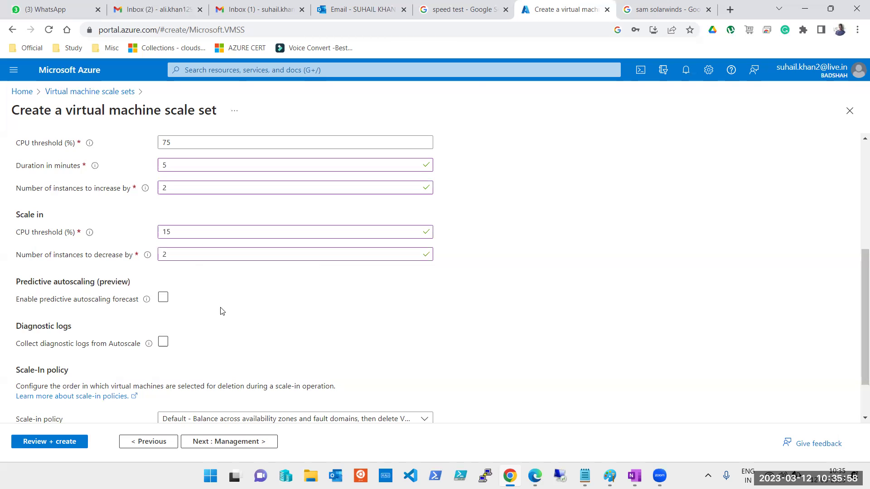
double_click(194, 252)
type("1")
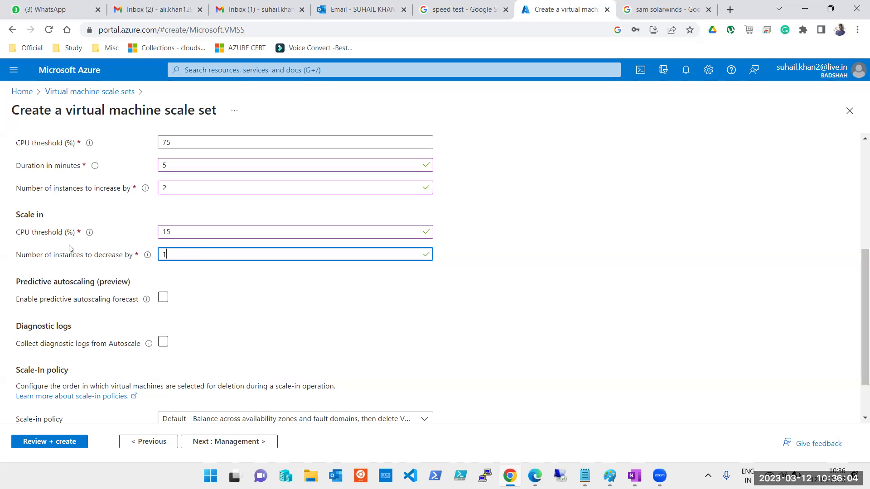
mouse_move(89, 236)
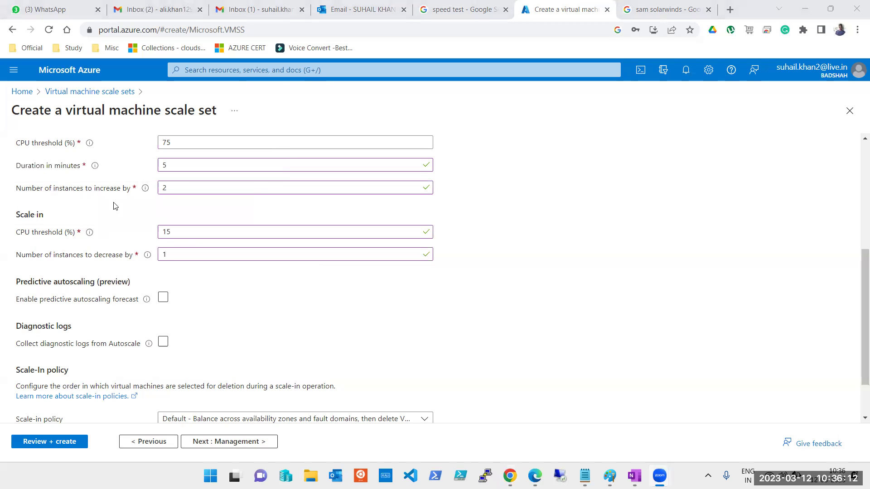
Step: Review the scale-out rule's duration, CPU threshold and instance increment
double_click(177, 165)
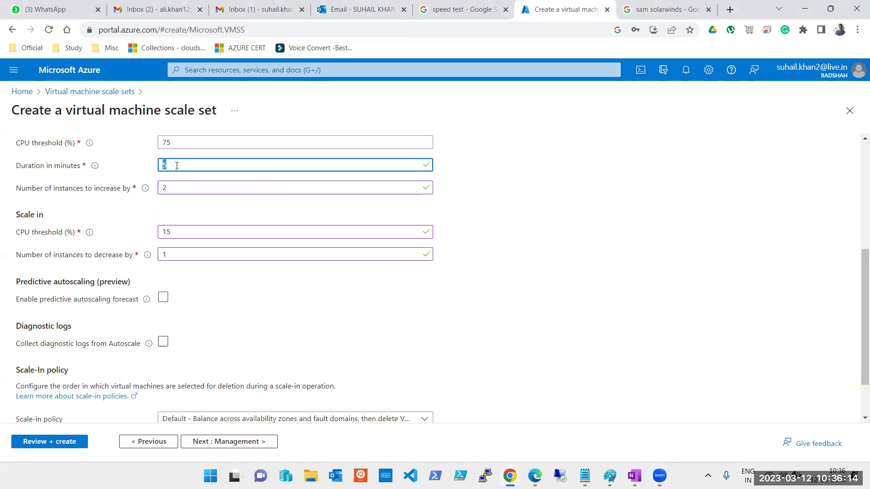
double_click(176, 145)
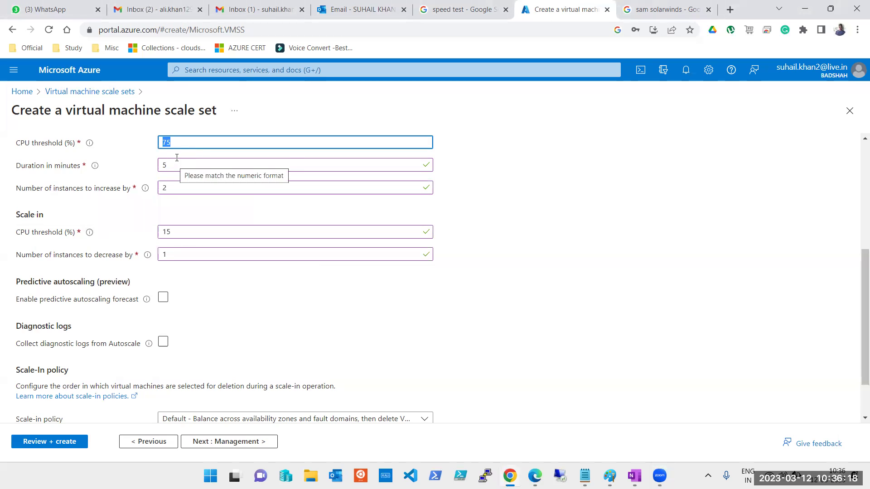
double_click(171, 188)
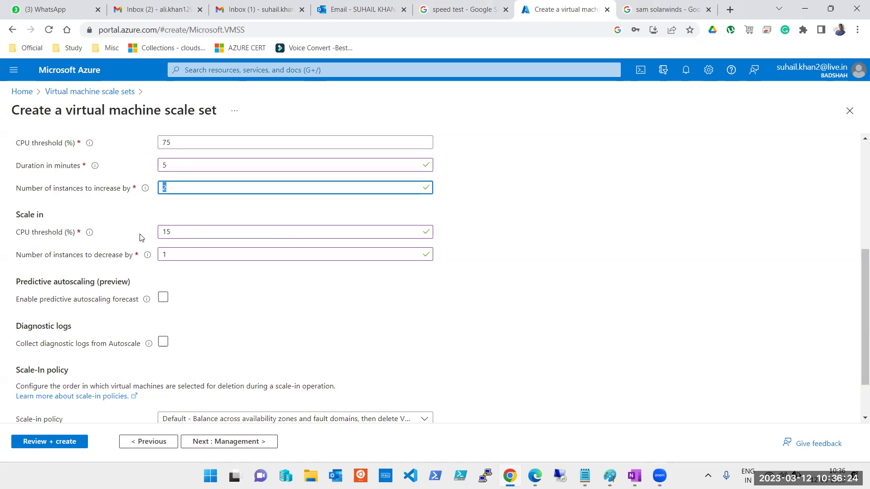
Step: Review the scale-in CPU threshold, the duration and the number of instances to decrease by in the autoscale rules
double_click(170, 231)
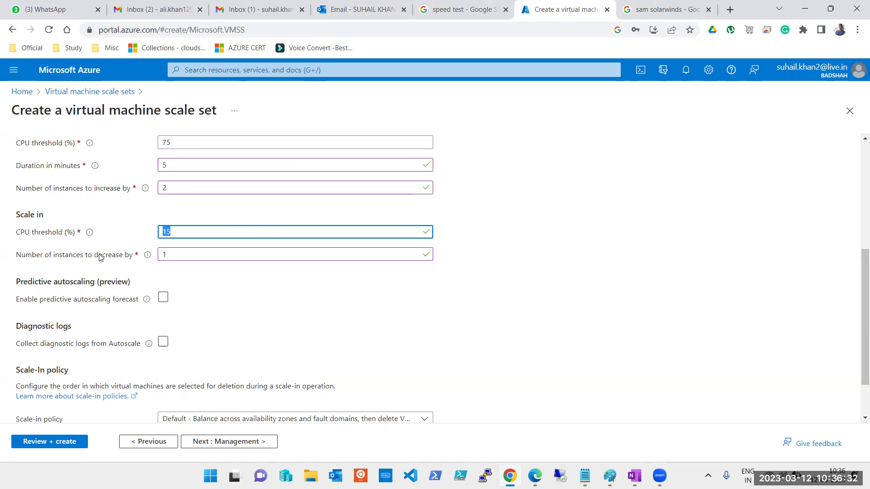
mouse_move(148, 259)
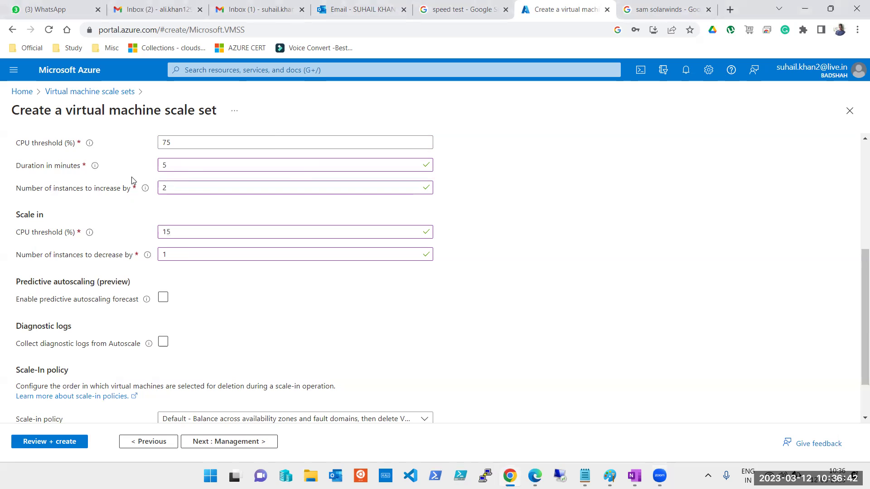
double_click(189, 165)
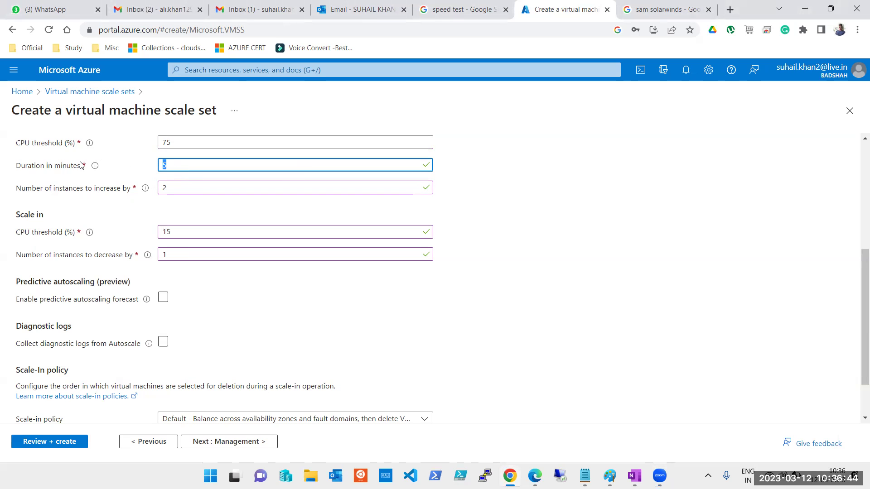
left_click(603, 214)
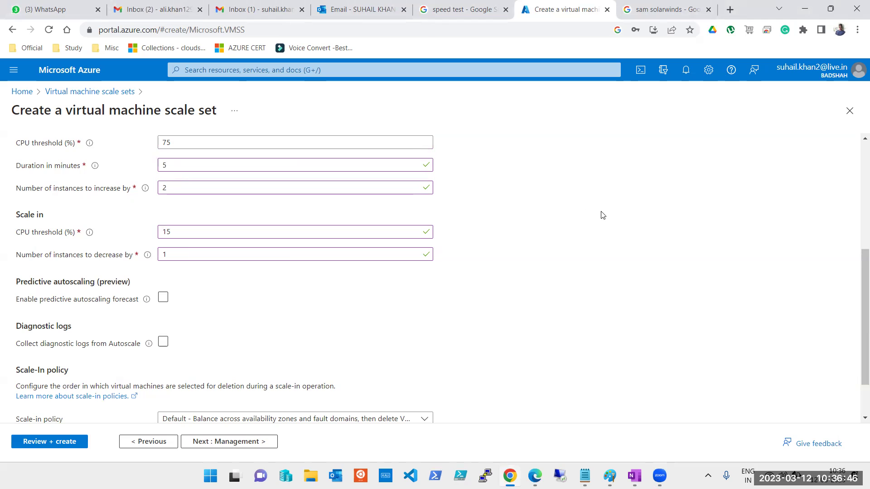
left_click(199, 166)
double_click(183, 252)
left_click(616, 293)
Step: Compare the scale-in policy options against the Paint node diagram, keeping the Default policy that balances across availability zones and fault domains
scroll(471, 260, "down", 2)
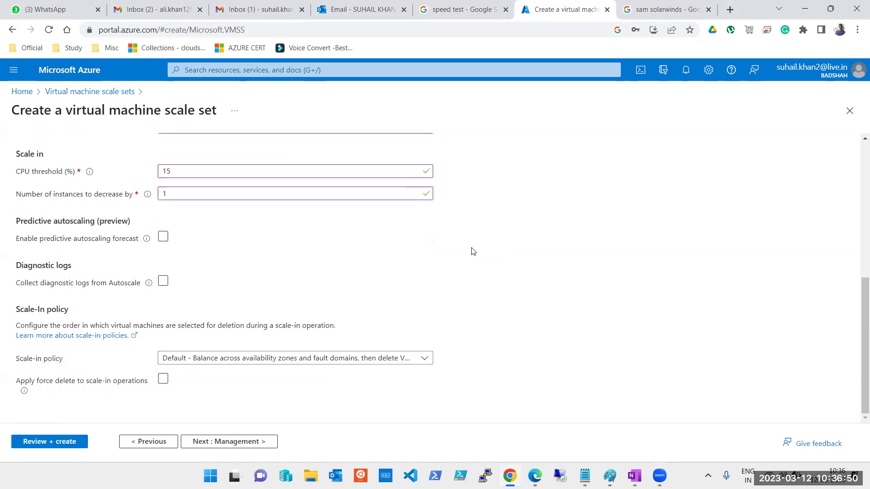
left_click(327, 359)
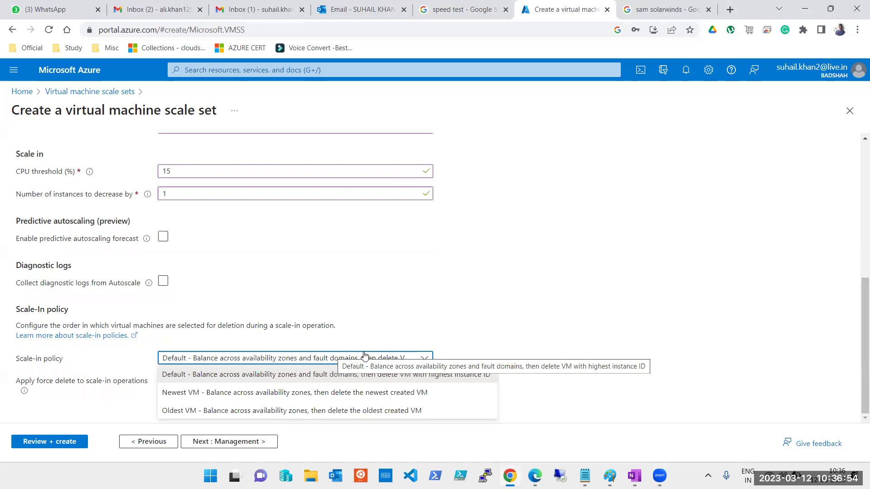
left_click(610, 476)
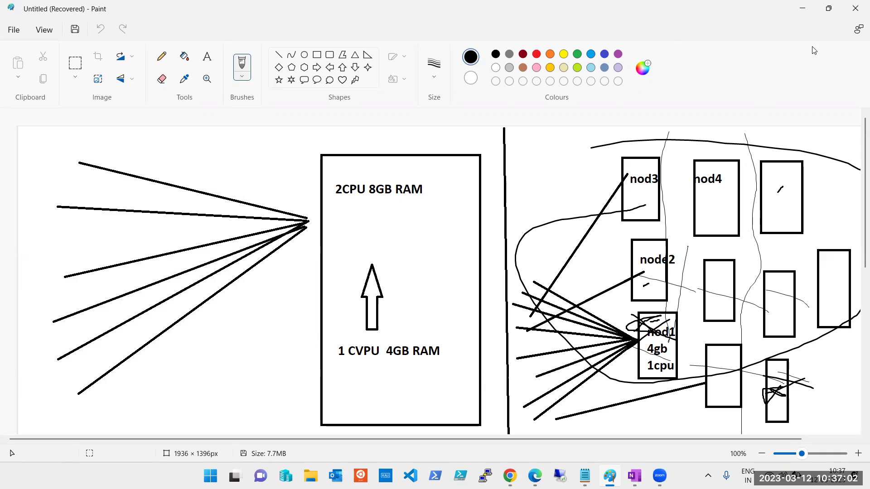
left_click(801, 14)
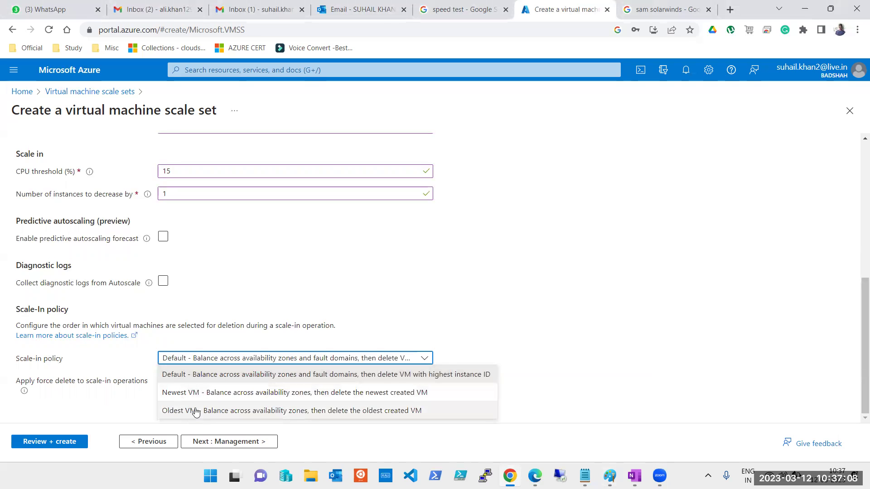
left_click(219, 380)
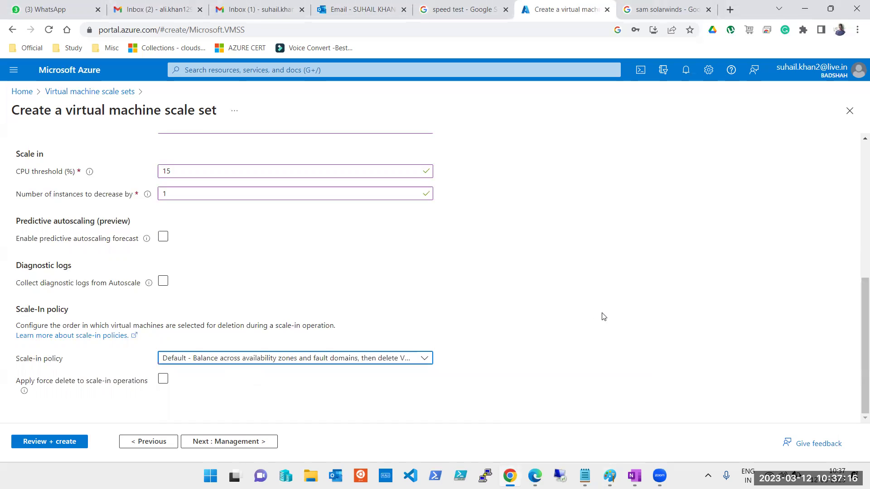
left_click(391, 362)
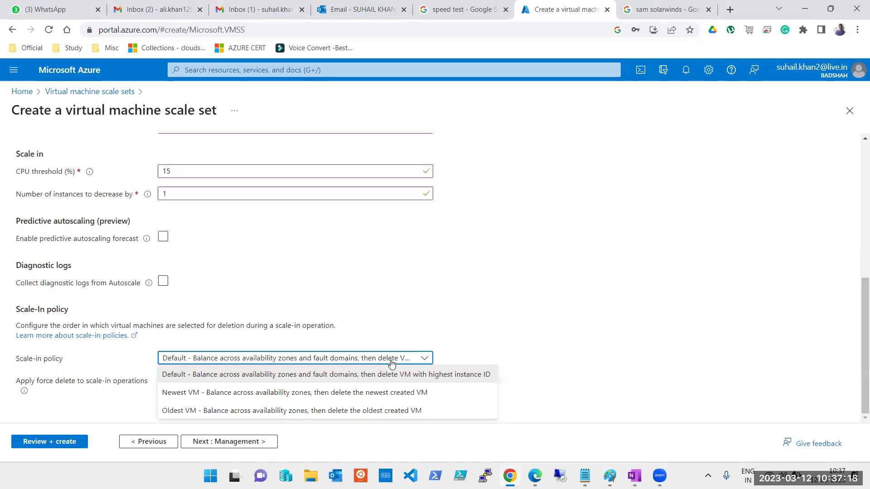
left_click(630, 403)
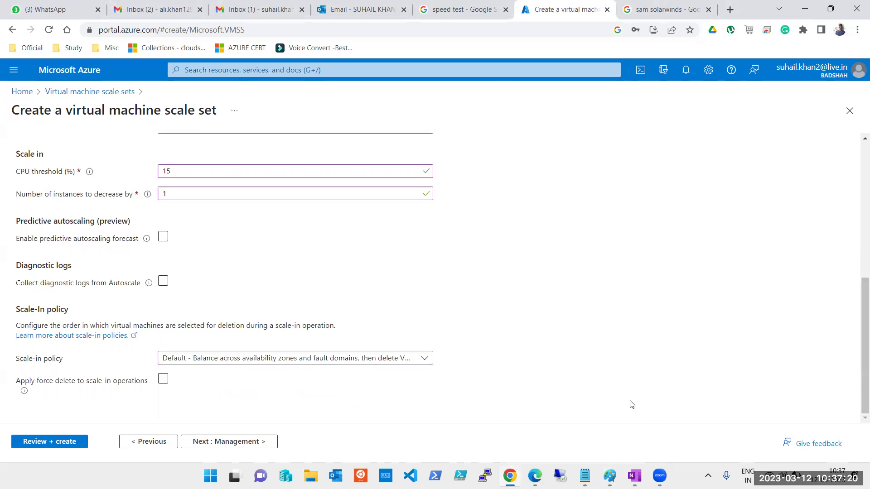
Step: Switch to Paint and draw two long, near-vertical lines separating the three columns of nodes in the diagram
left_click(610, 476)
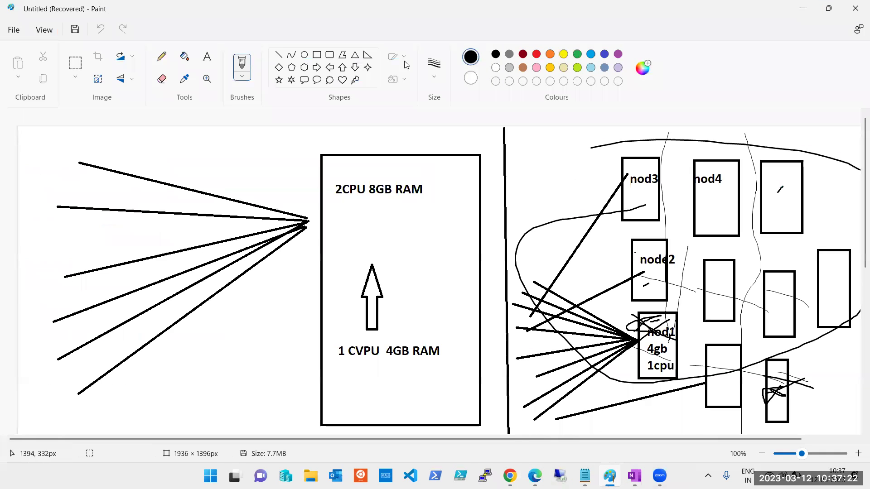
left_click(279, 55)
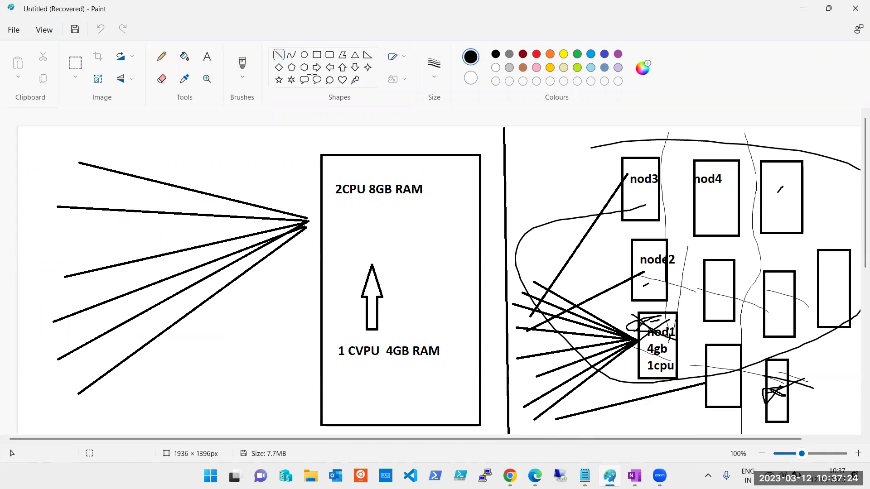
left_click_drag(668, 131, 693, 409)
left_click_drag(741, 128, 755, 429)
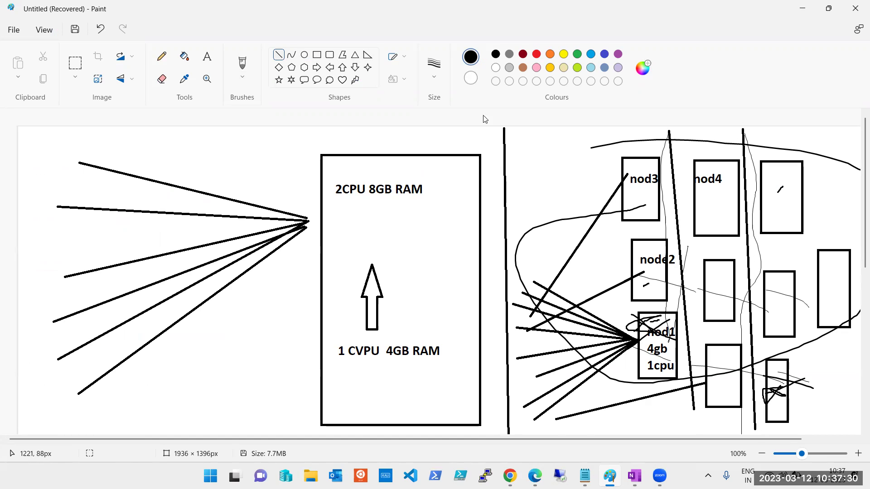
Step: Cross out the nod3, node2 and nod1 boxes with freehand brush strokes
left_click(242, 58)
mouse_move(617, 173)
left_mouse_down()
mouse_move(645, 198)
mouse_move(620, 209)
left_mouse_up()
mouse_move(620, 259)
left_mouse_down()
mouse_move(657, 283)
mouse_move(649, 256)
left_mouse_up()
mouse_move(622, 331)
left_mouse_down()
mouse_move(655, 364)
mouse_move(660, 330)
left_mouse_up()
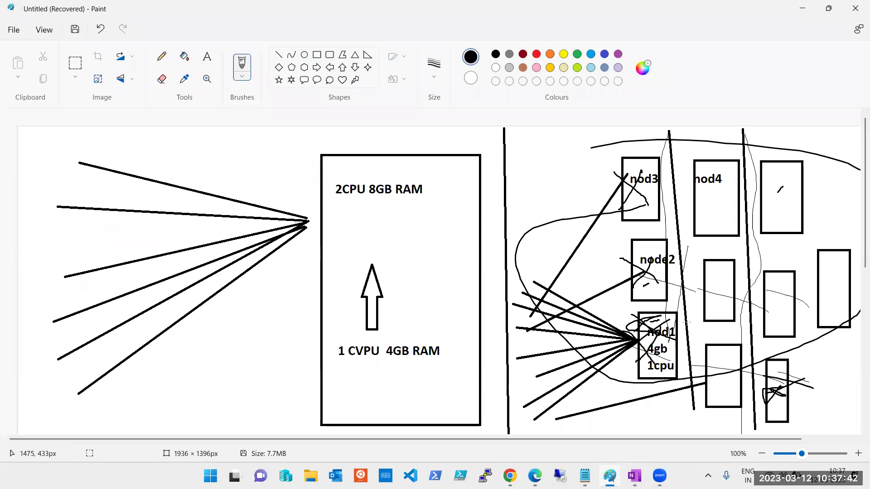
Step: Discard the unsaved node diagram and draw an upright rectangle near the upper-left corner of a blank Paint canvas
key("alt+F4")
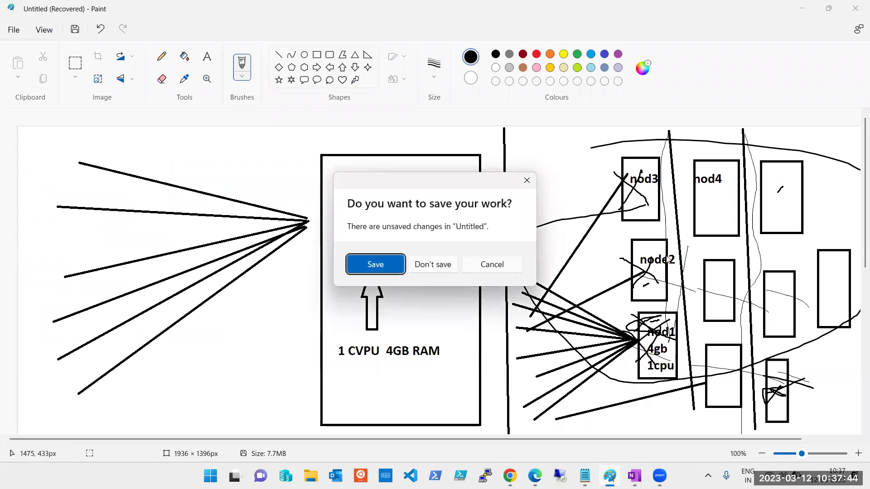
left_click(450, 269)
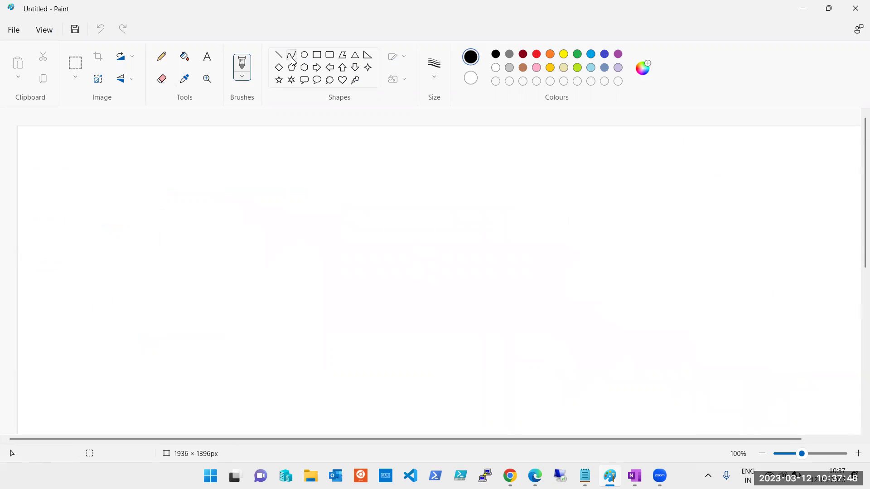
left_click(317, 55)
mouse_move(160, 151)
left_mouse_down()
mouse_move(189, 225)
mouse_move(219, 236)
left_mouse_up()
left_click(308, 258)
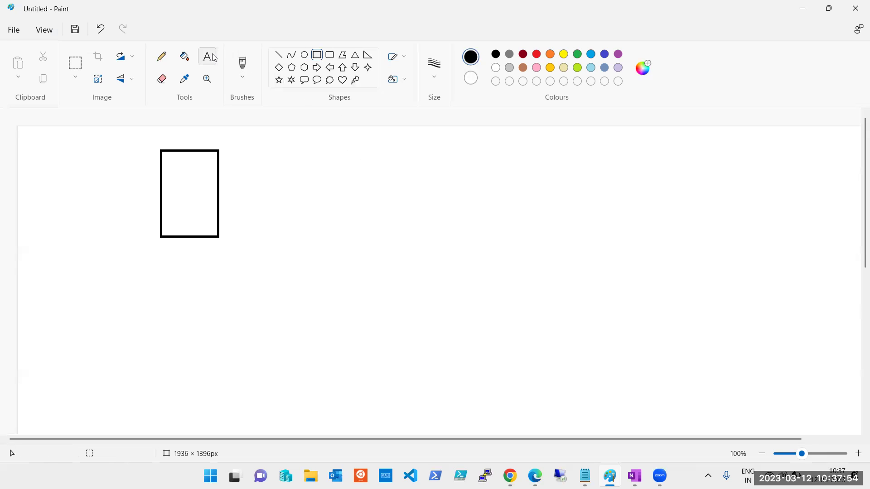
Step: Draw two near-vertical lines dividing the canvas into three zones, the first about 680 px long beside the rectangle
left_click(279, 55)
left_click_drag(306, 130, 300, 267)
left_click_drag(300, 312, 308, 436)
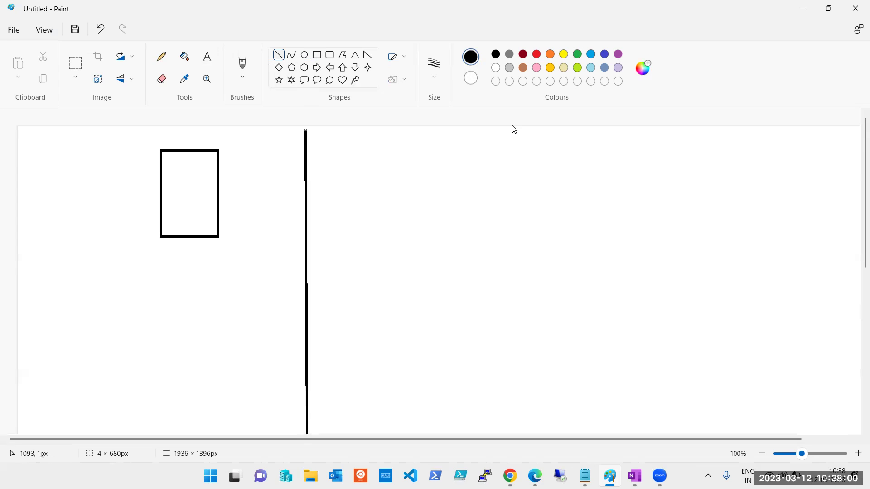
left_click_drag(506, 127, 513, 436)
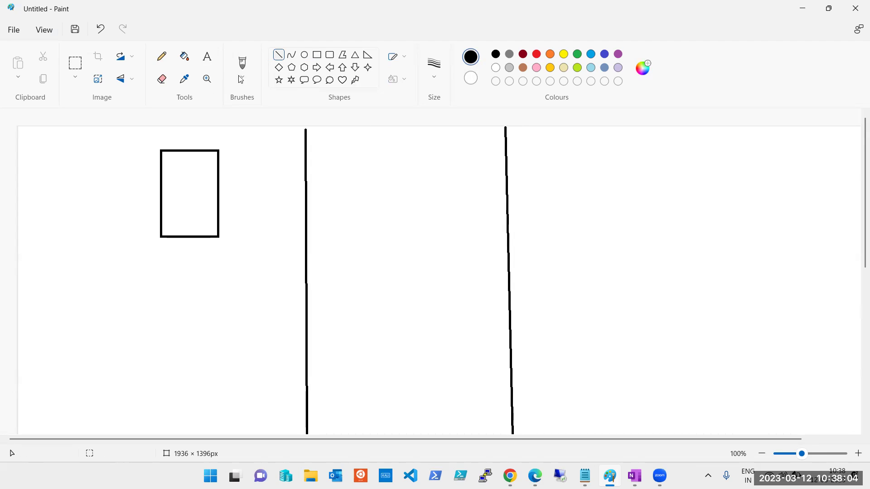
Step: Draw one rectangle in the upper part of the middle zone and one in the third zone, completing the first row
left_click(317, 55)
left_click_drag(352, 135, 425, 221)
left_click_drag(563, 138, 644, 237)
left_click(146, 252)
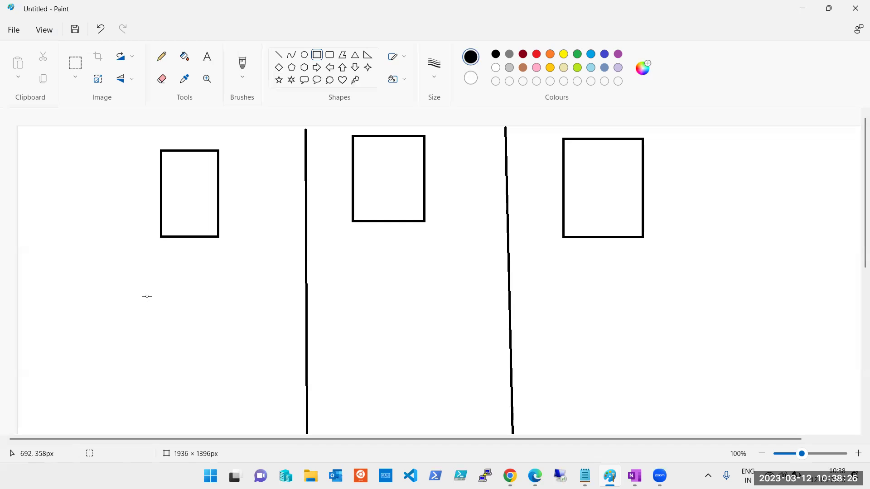
Step: Draw a second row of three rectangles, one in each zone below the first row
left_click_drag(156, 280, 210, 363)
left_click_drag(335, 290, 425, 374)
left_click_drag(564, 270, 664, 375)
left_click(760, 278)
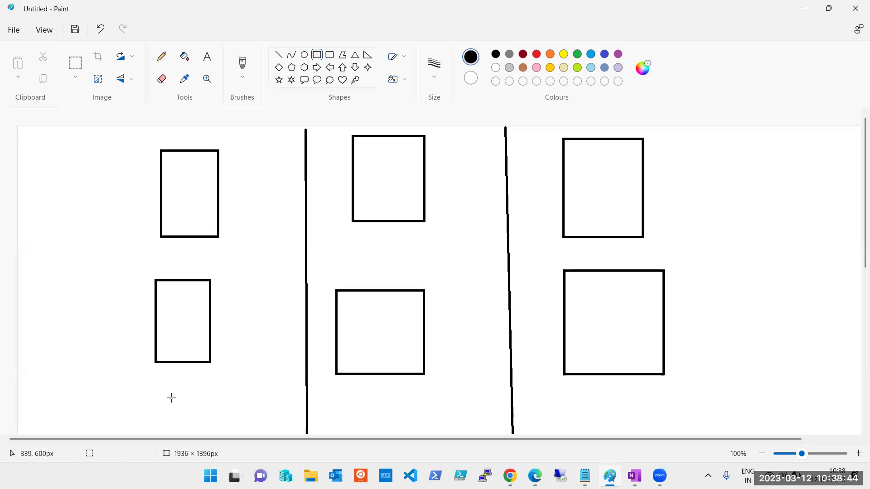
Step: Draw a third row of smaller rectangles, one per zone, the one in the third zone about 157 × 76 px
left_click_drag(166, 385, 219, 423)
left_click_drag(358, 399, 404, 431)
left_click_drag(582, 393, 654, 427)
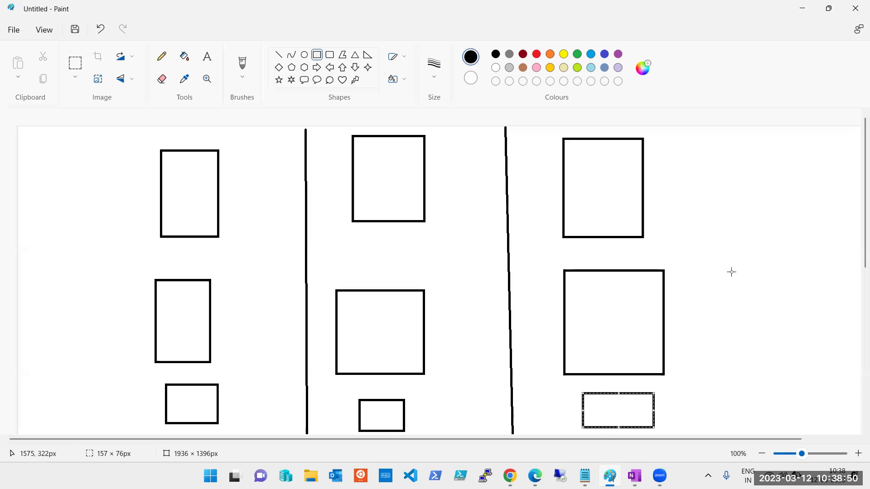